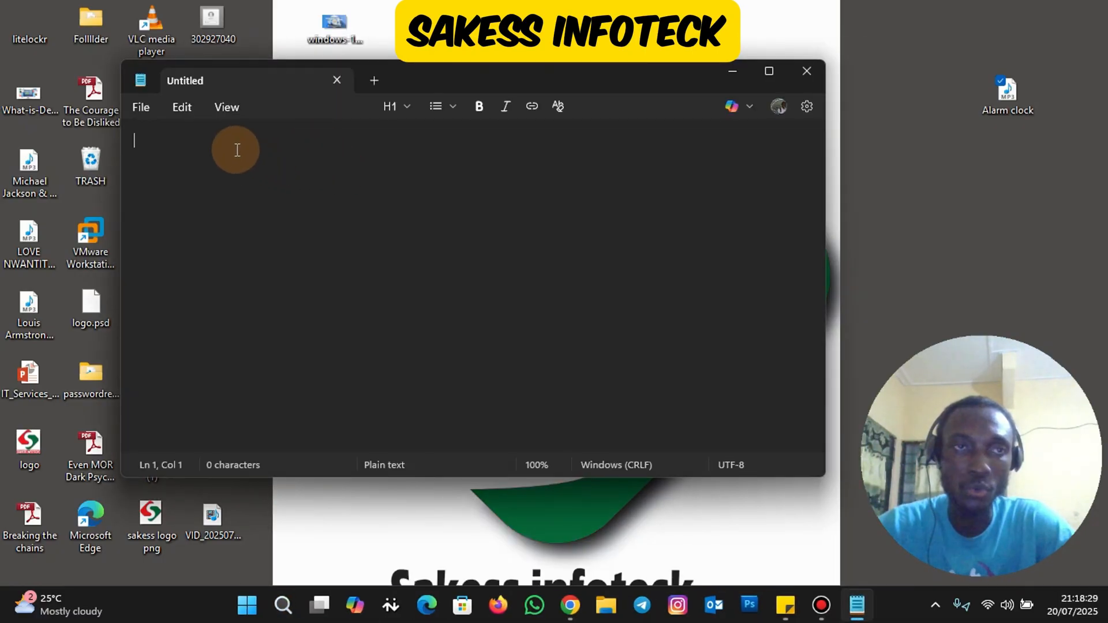
Step: Paste the copied alarm batch script into the blank document
right_click(236, 149)
click(302, 119)
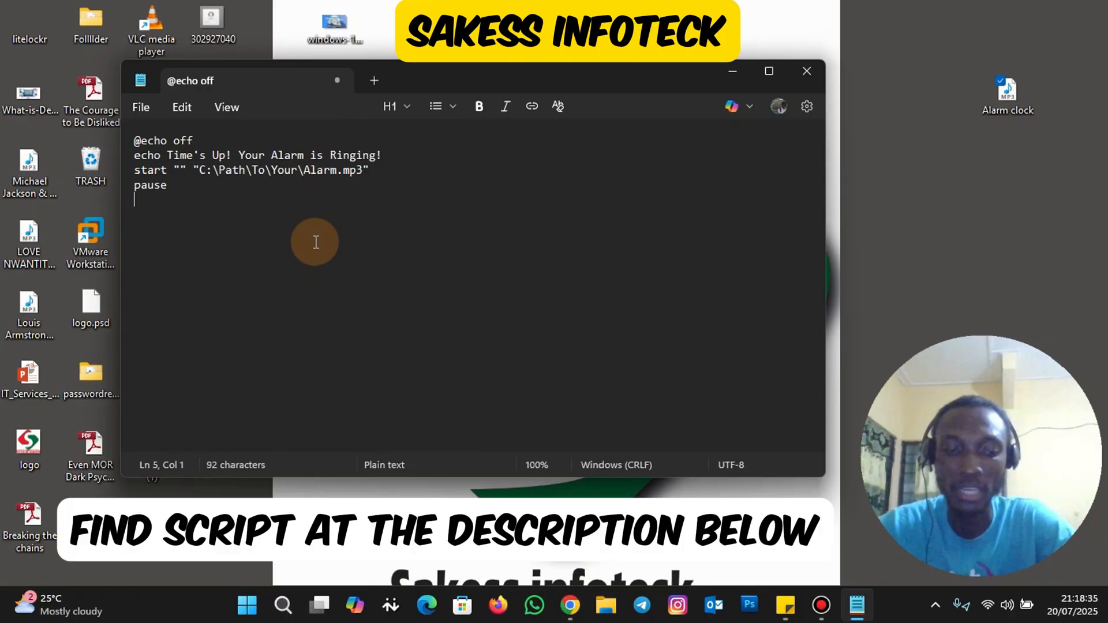
Step: Change the script's echo message to "Time's Up! You'll be late for work, wake up!"
click(377, 156)
key(BackSpace)
key(BackSpace)
key(BackSpace)
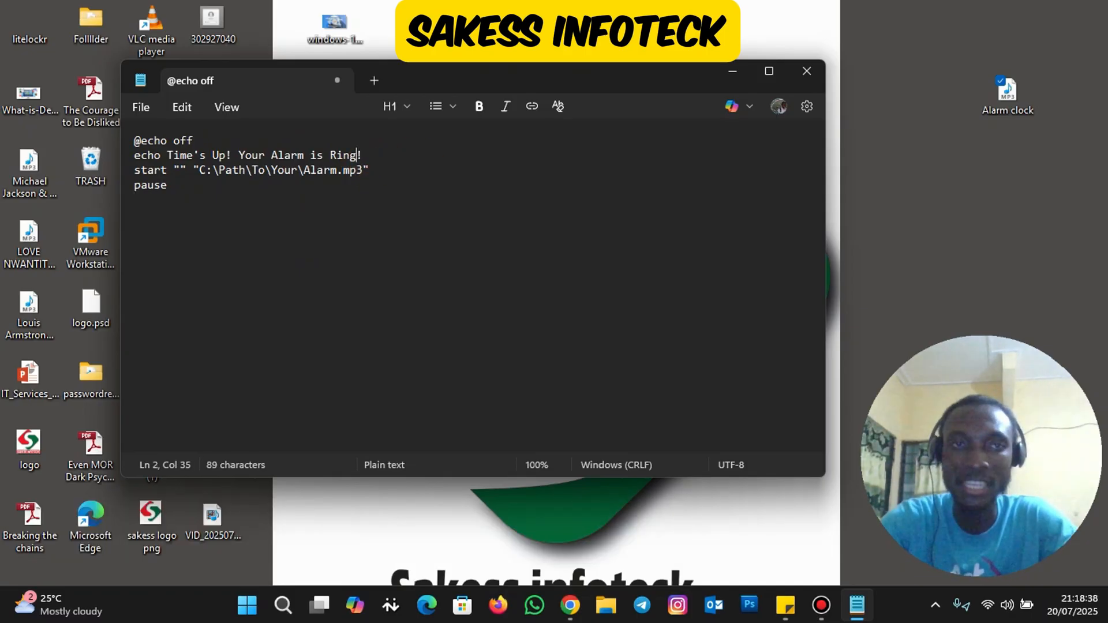
key(BackSpace)
key(BackSpace)
key(BackSpace)
key(BackSpace)
key(BackSpace)
key(BackSpace)
key(BackSpace)
key(BackSpace)
key(BackSpace)
key(BackSpace)
key(BackSpace)
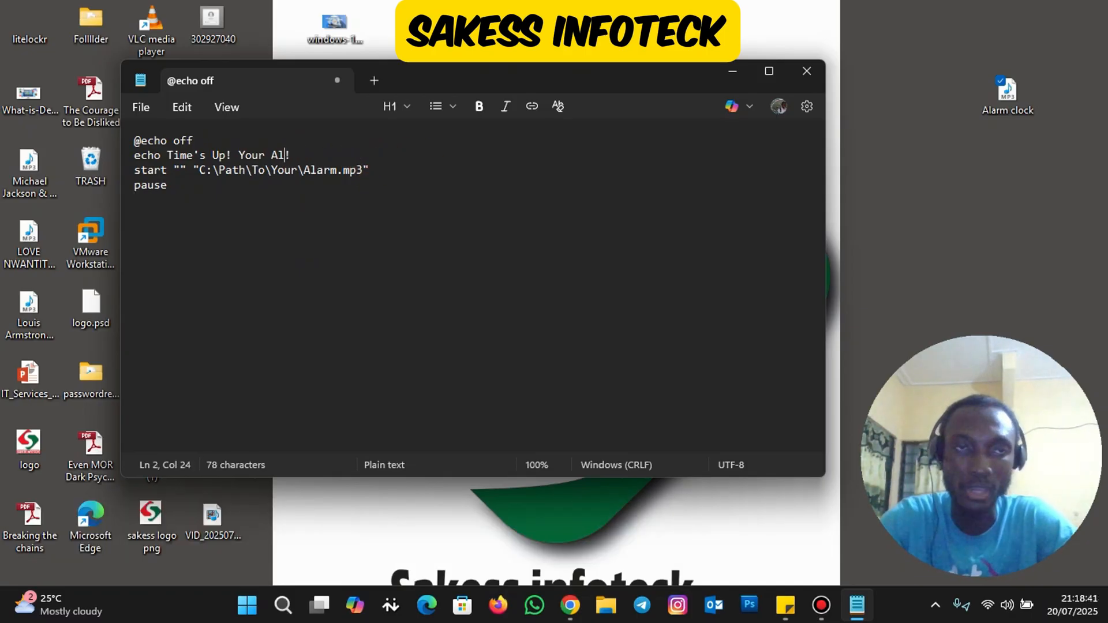
key(BackSpace)
key(BackSpace)
key(BackSpace)
key(BackSpace)
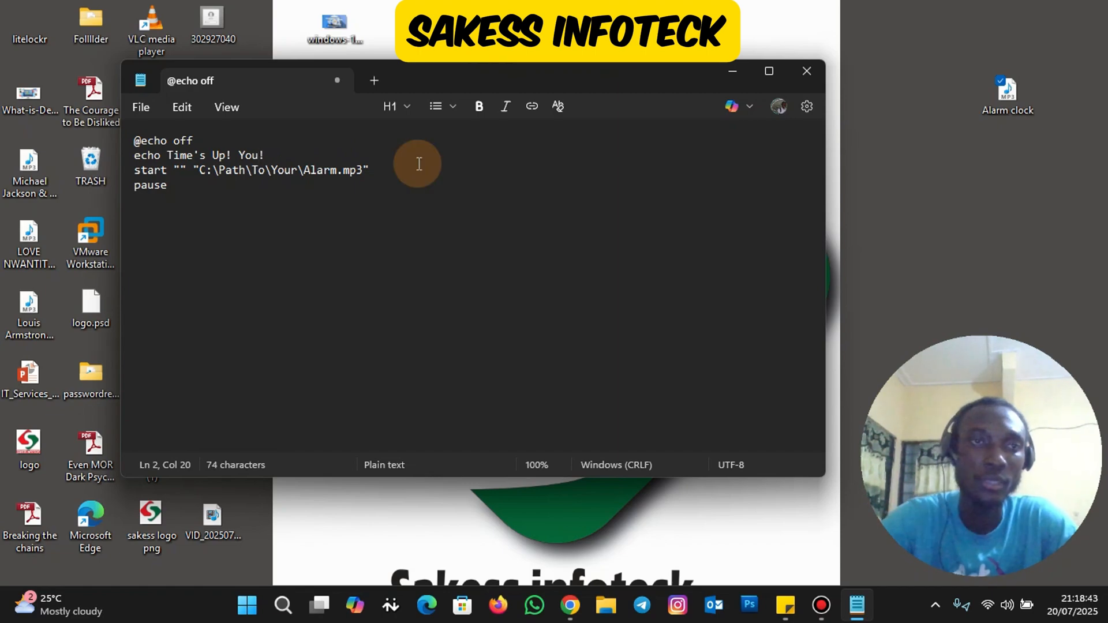
text('ll be)
text( late for wo)
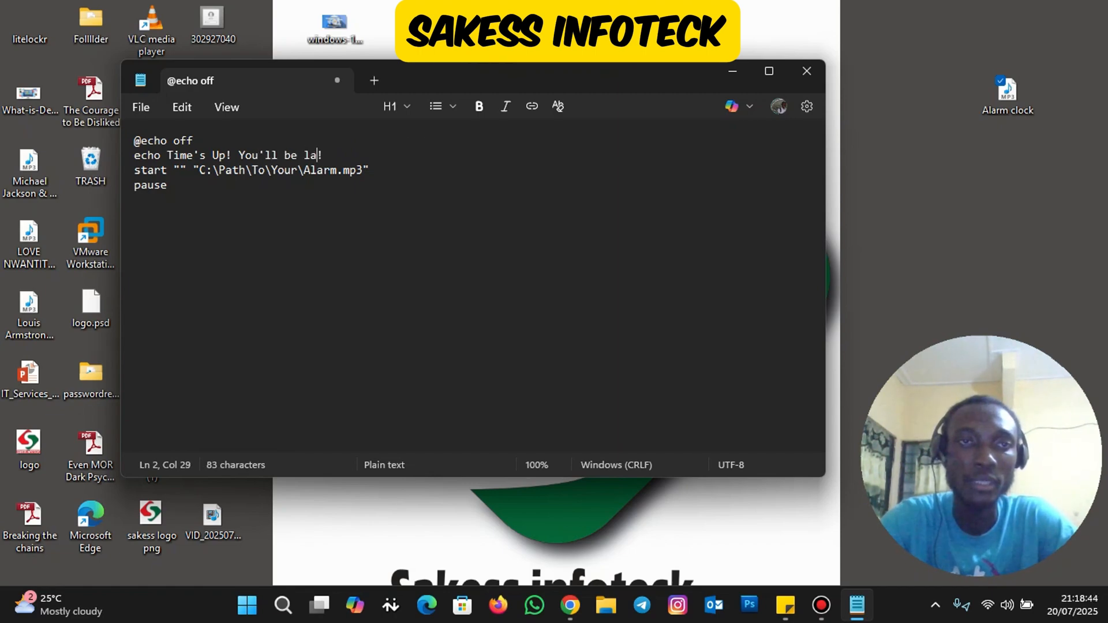
text(rk )
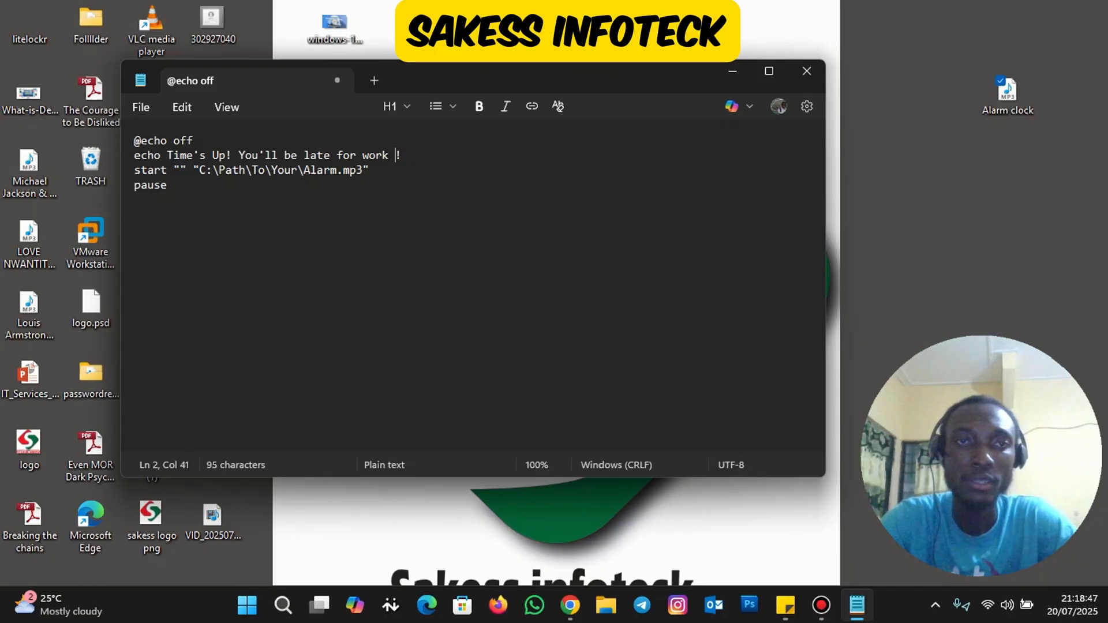
text(, wake up)
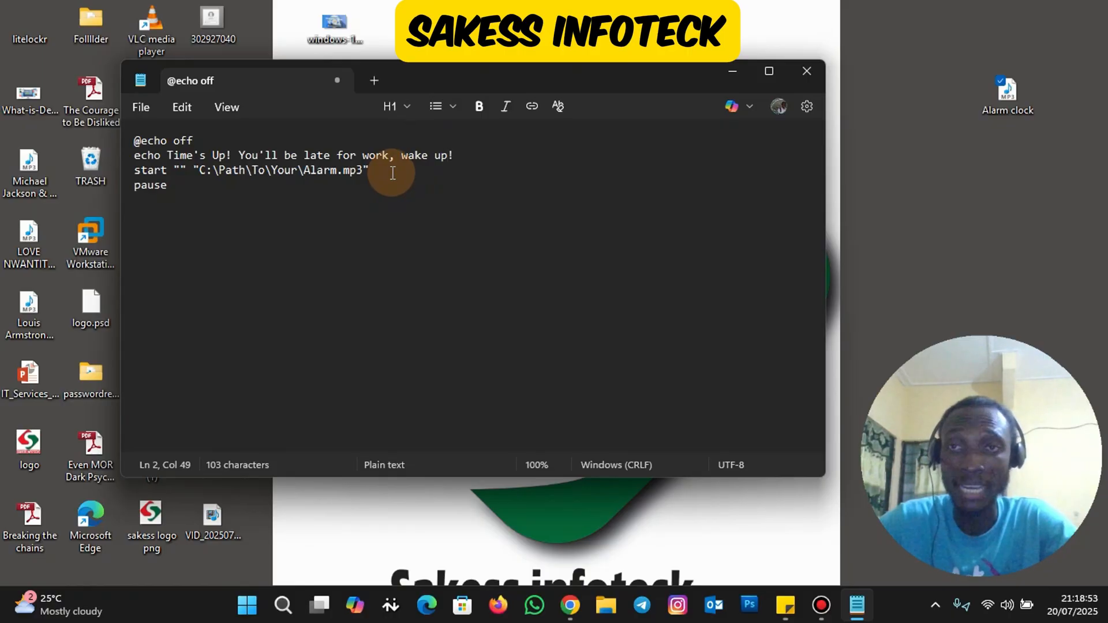
Step: Replace the placeholder MP3 path in the start line with the copied full path of the desktop's Alarm clock audio file
drag(372, 169, 197, 170)
key(BackSpace)
key(BackSpace)
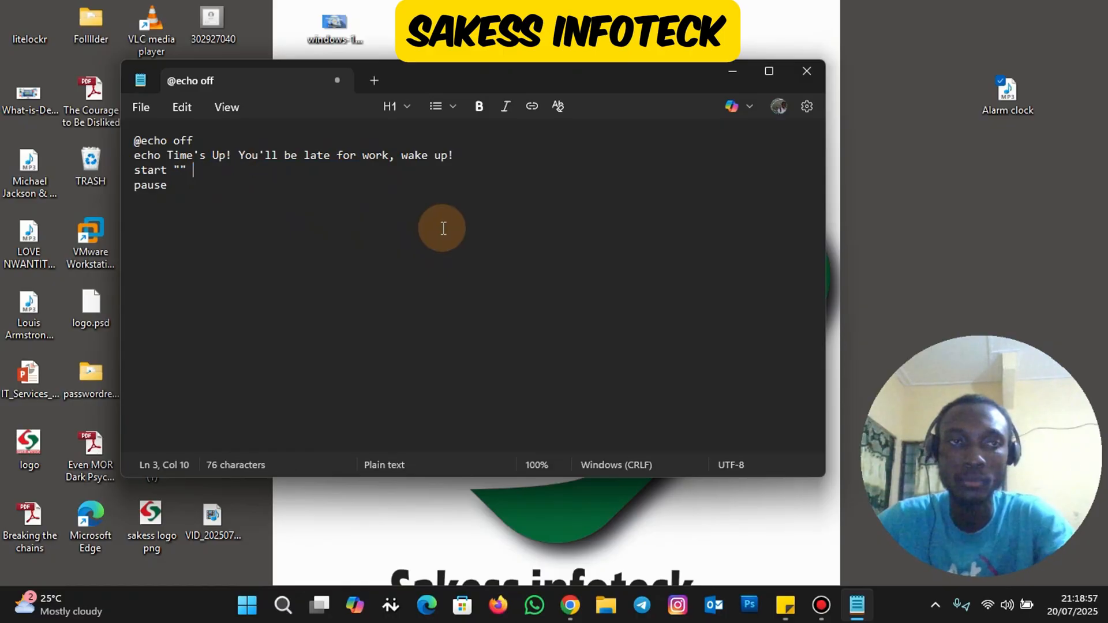
right_click(1013, 99)
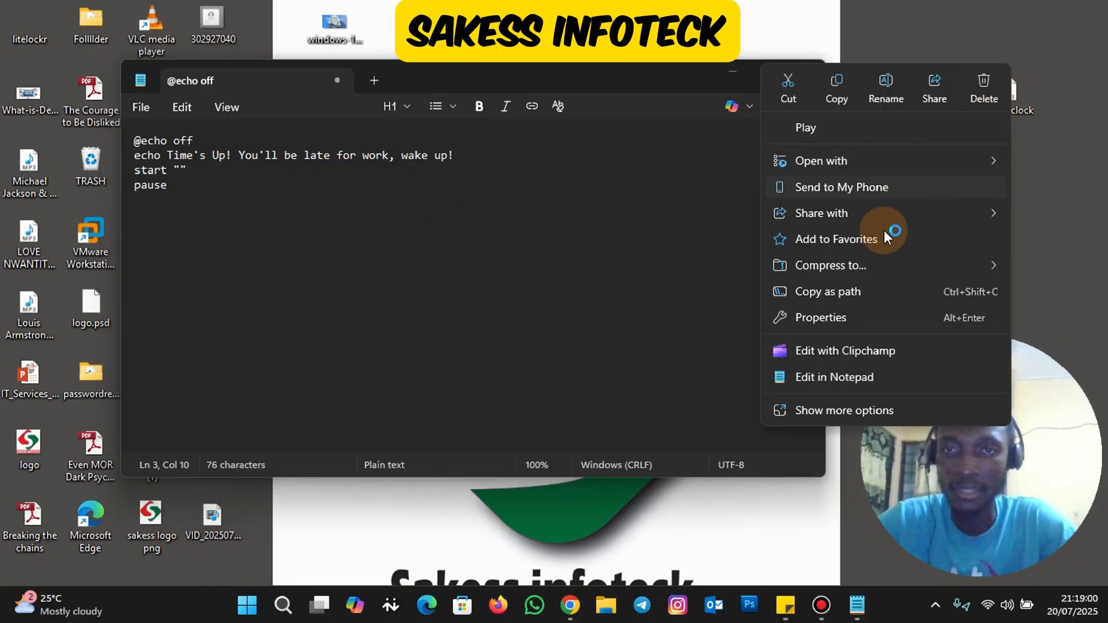
click(875, 290)
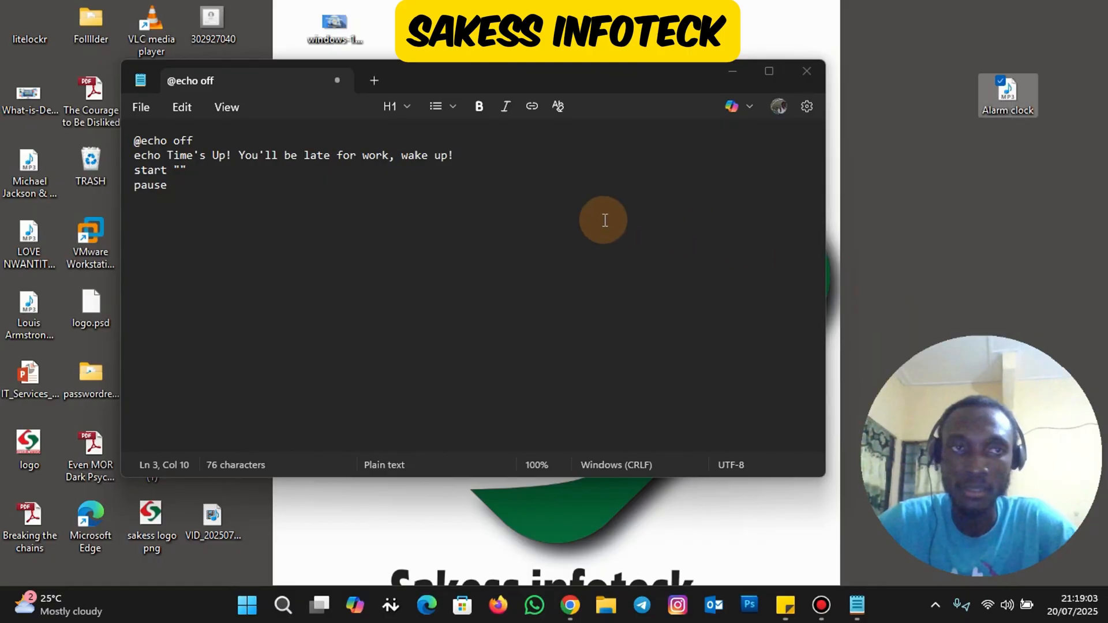
right_click(234, 172)
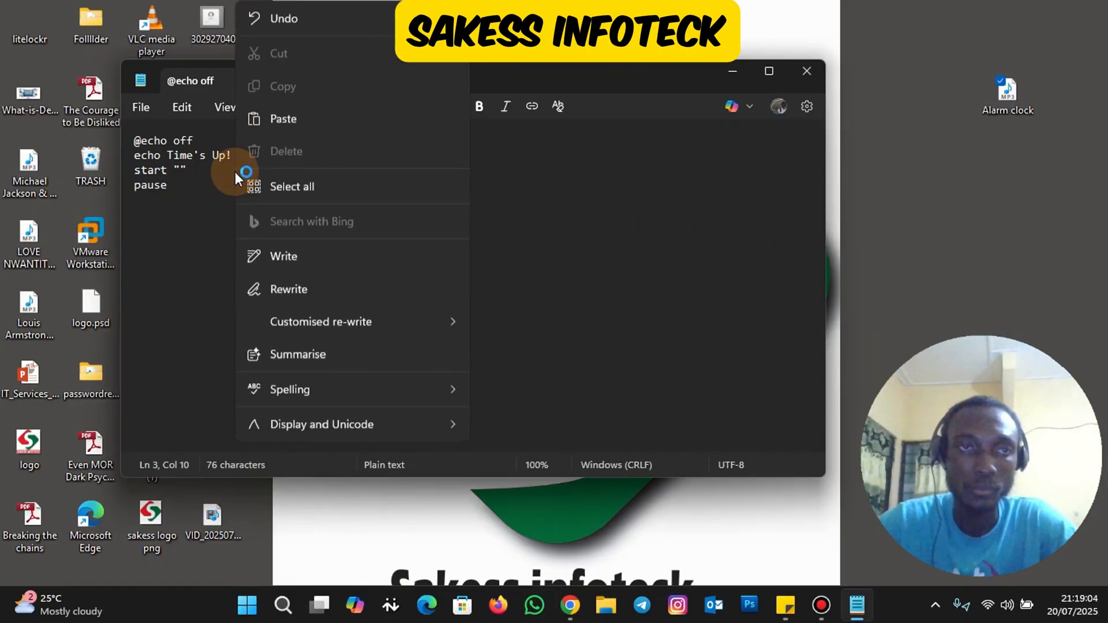
click(304, 118)
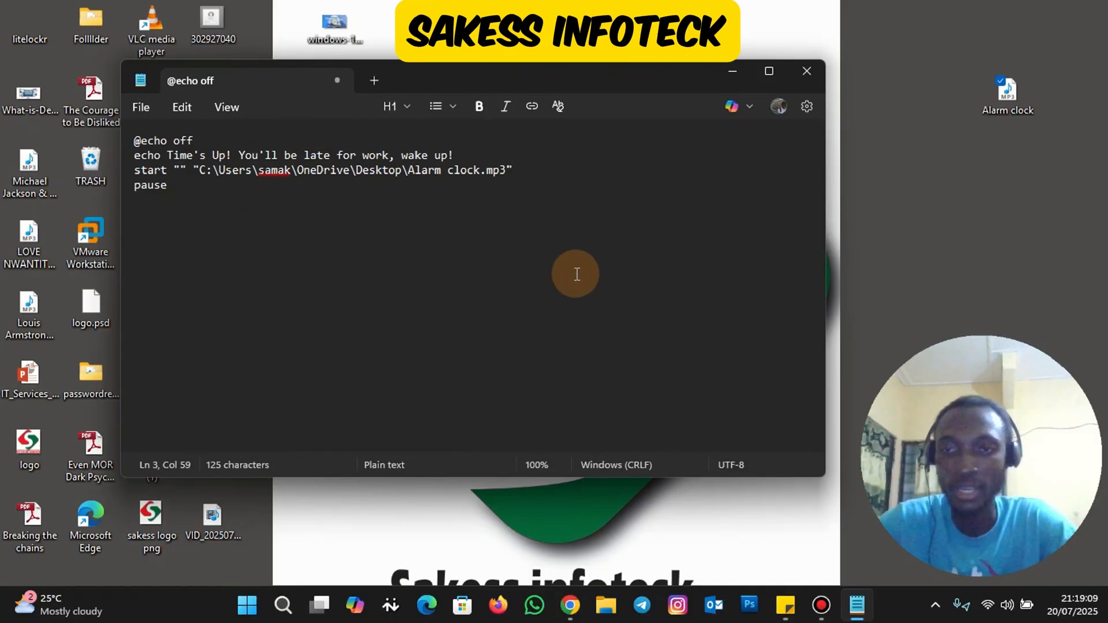
Step: Save the script to the Desktop as myalarmclock.bat and close the editor
click(140, 108)
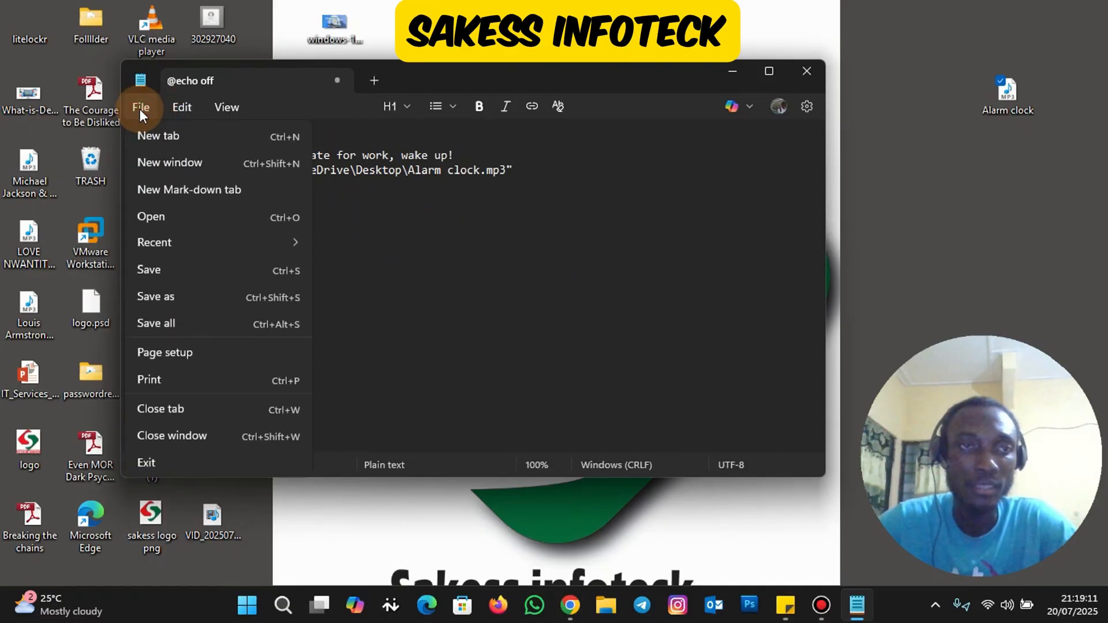
click(160, 298)
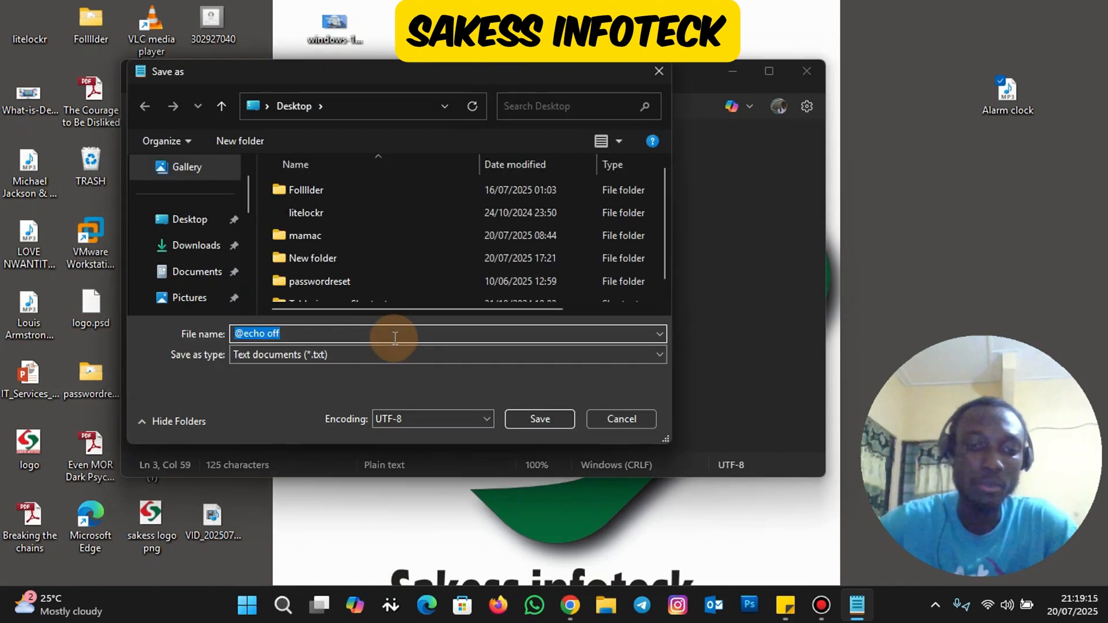
text(my)
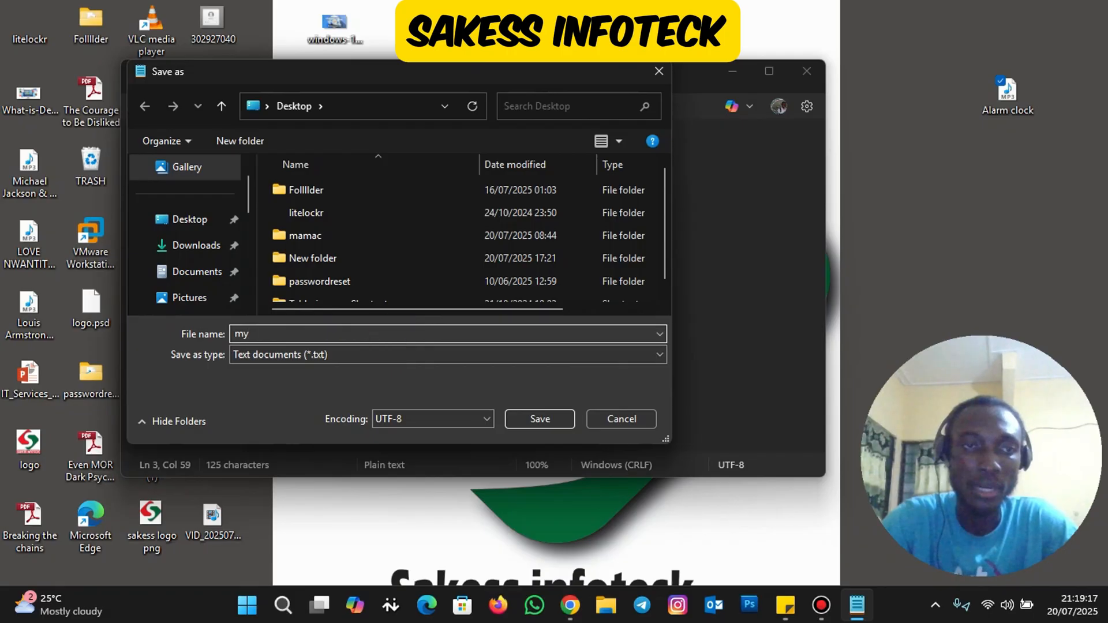
text(alarm)
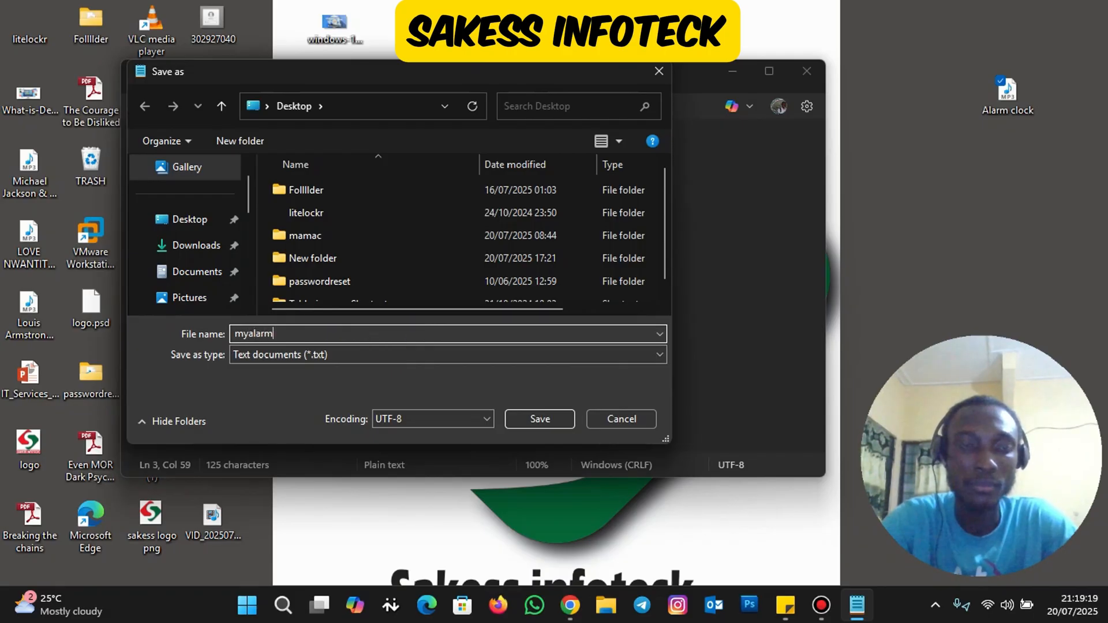
text(clock.bat)
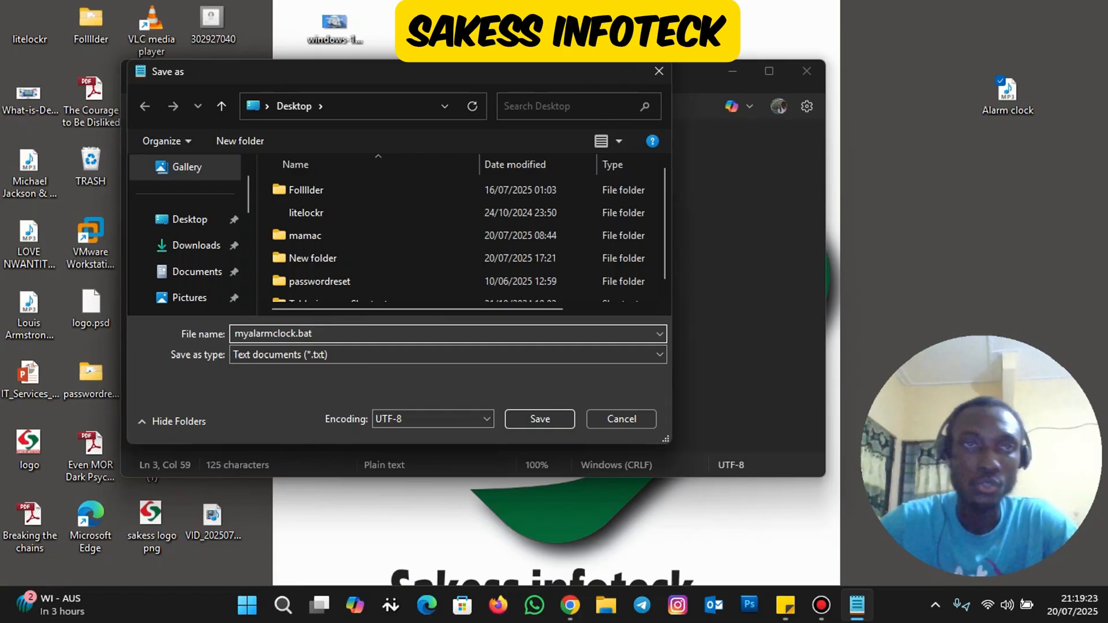
click(449, 356)
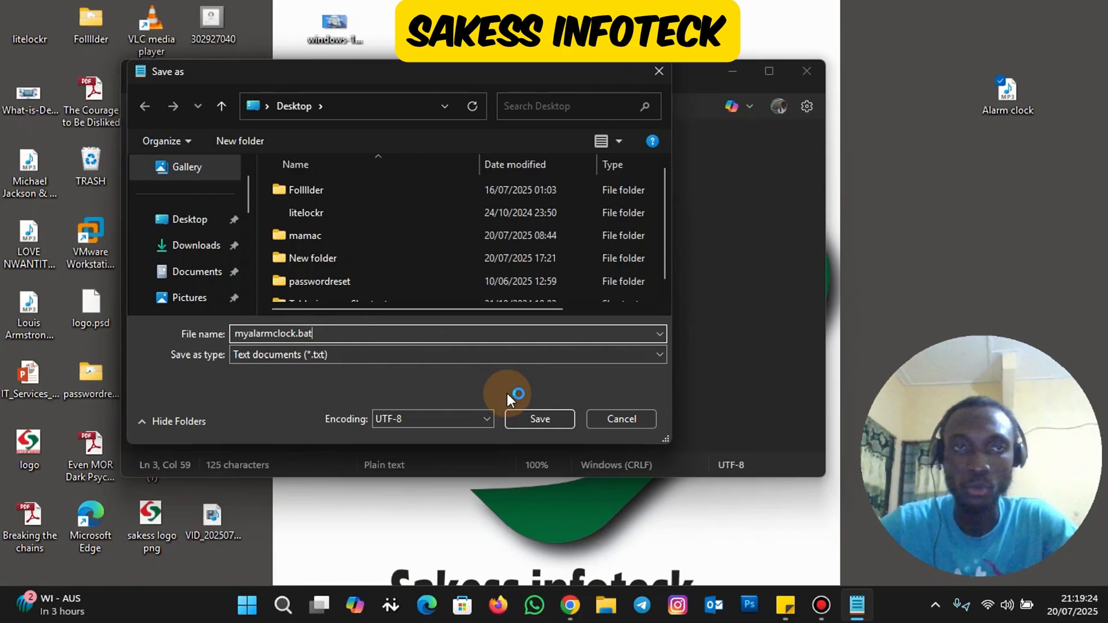
click(542, 421)
click(806, 72)
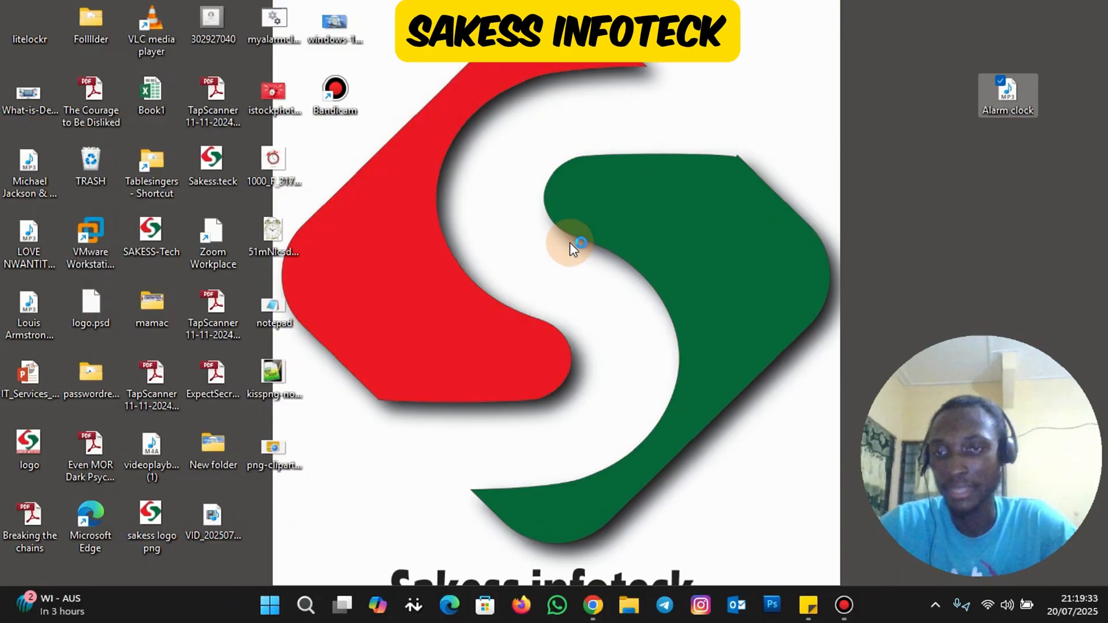
Step: Switch to Task Scheduler and select the Task Scheduler Library
click(308, 613)
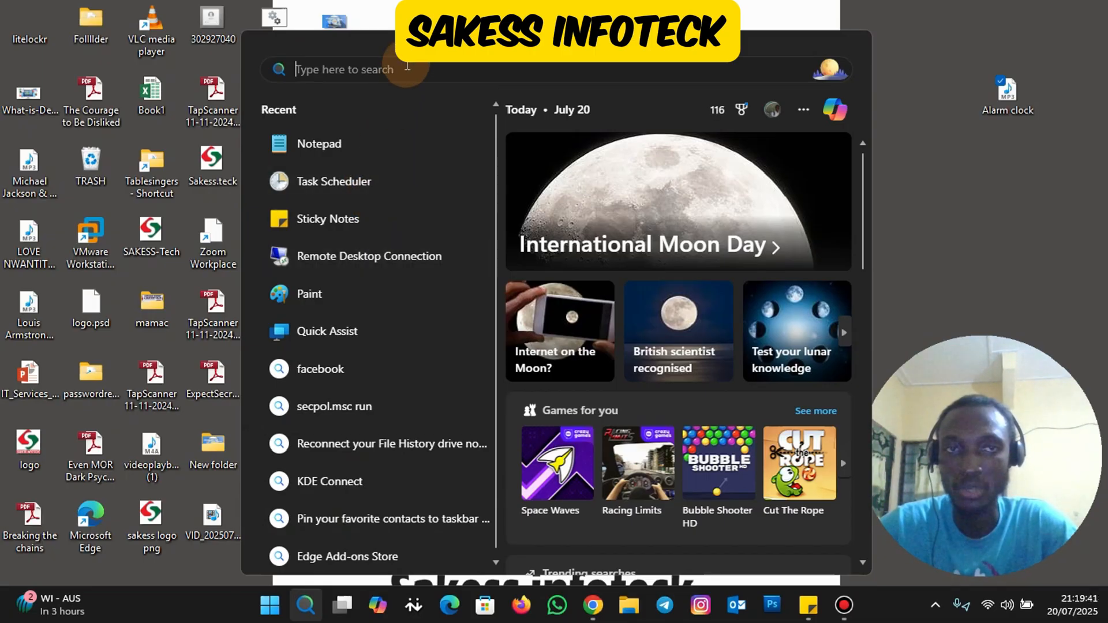
click(365, 189)
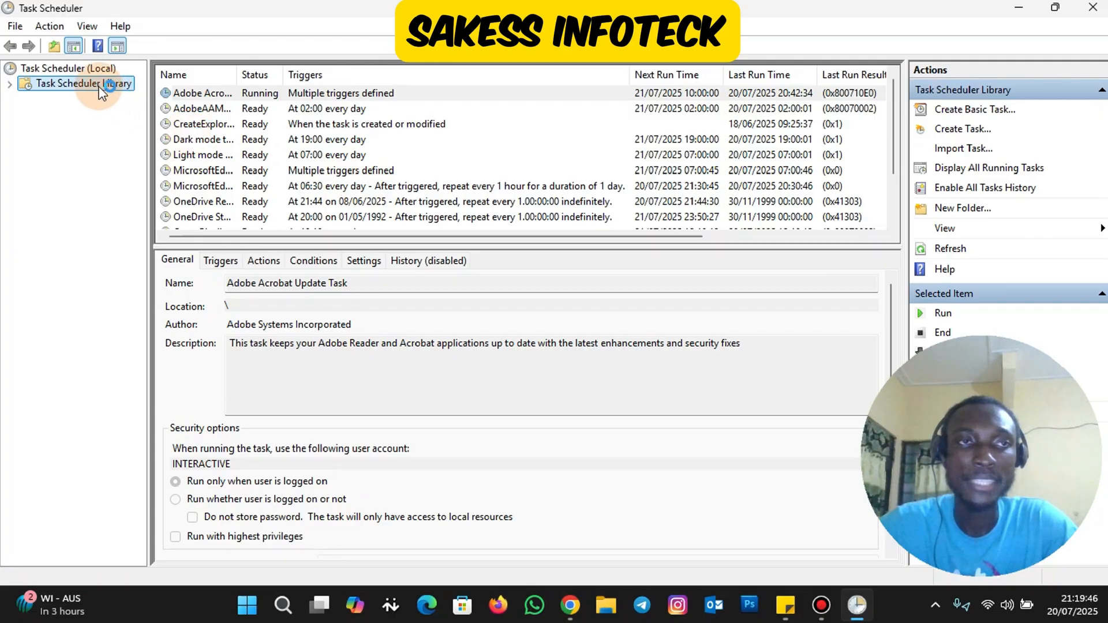
right_click(80, 87)
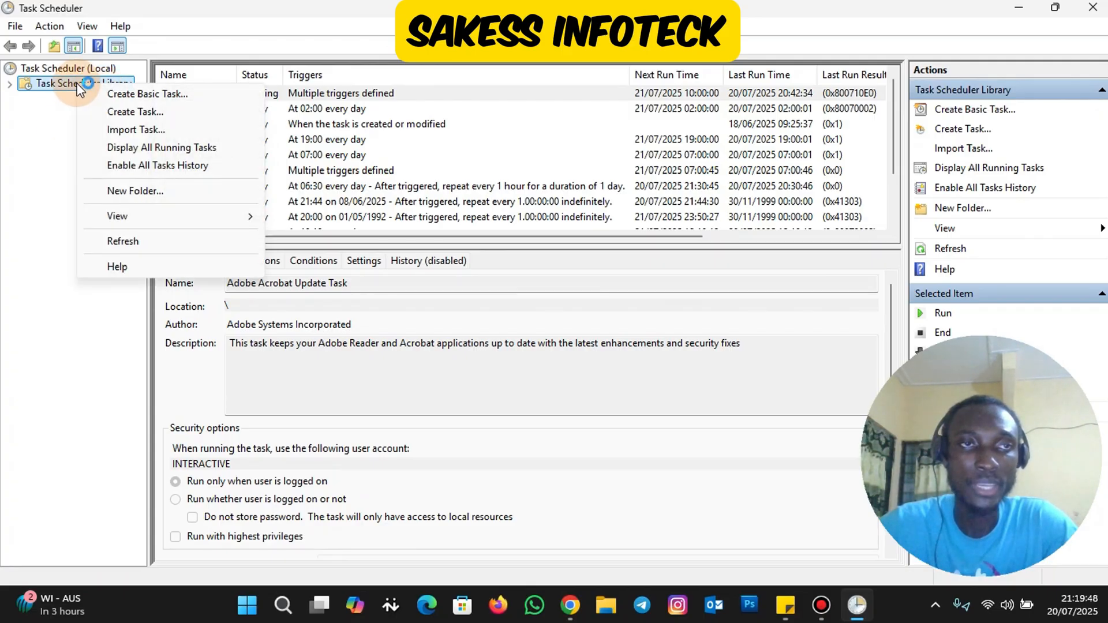
click(54, 148)
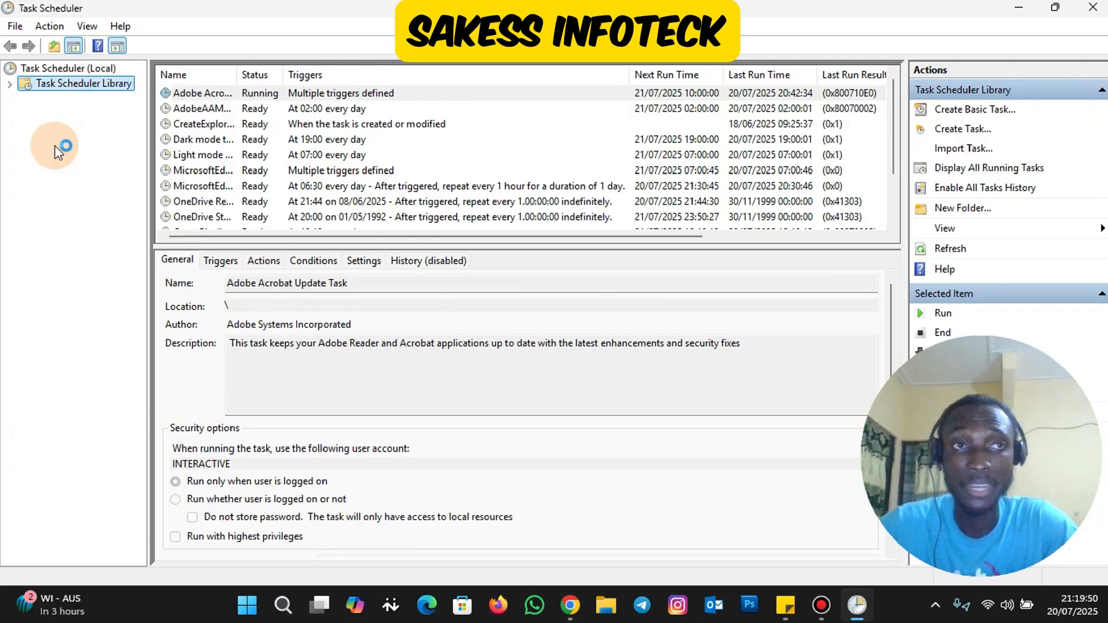
Step: Start a new basic task named "My Alarm Clock" and proceed to its trigger settings
click(999, 111)
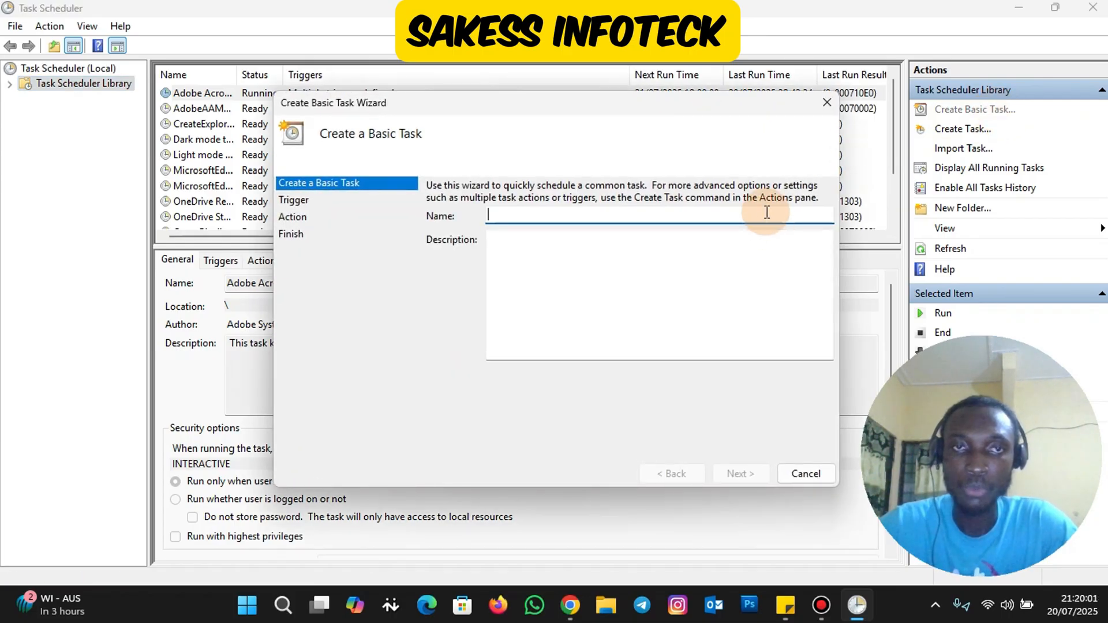
text(mya)
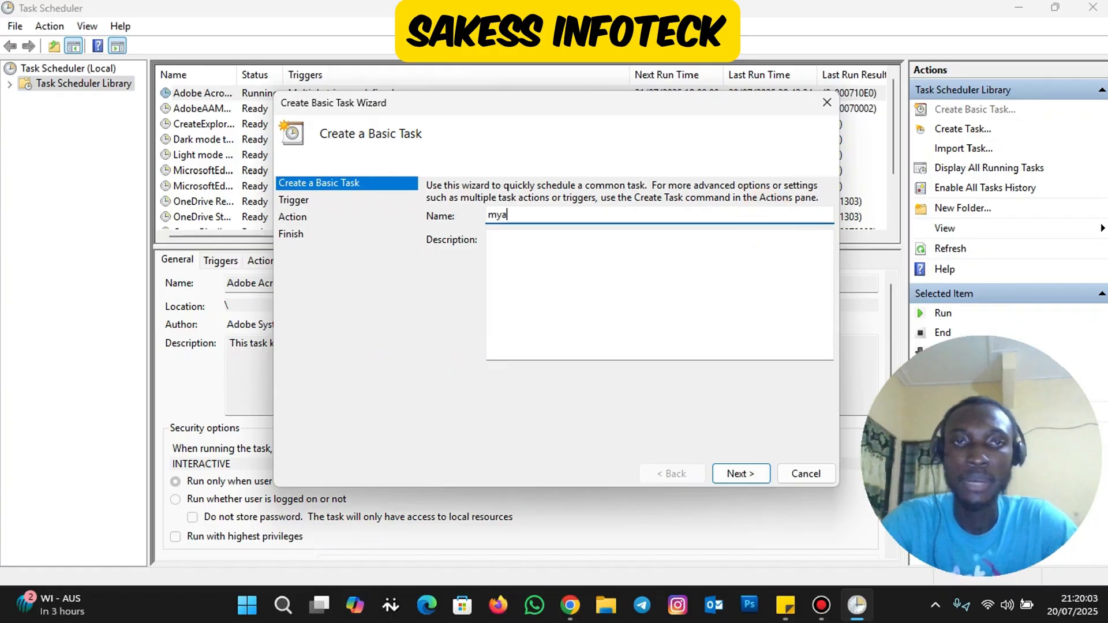
text(larmclo)
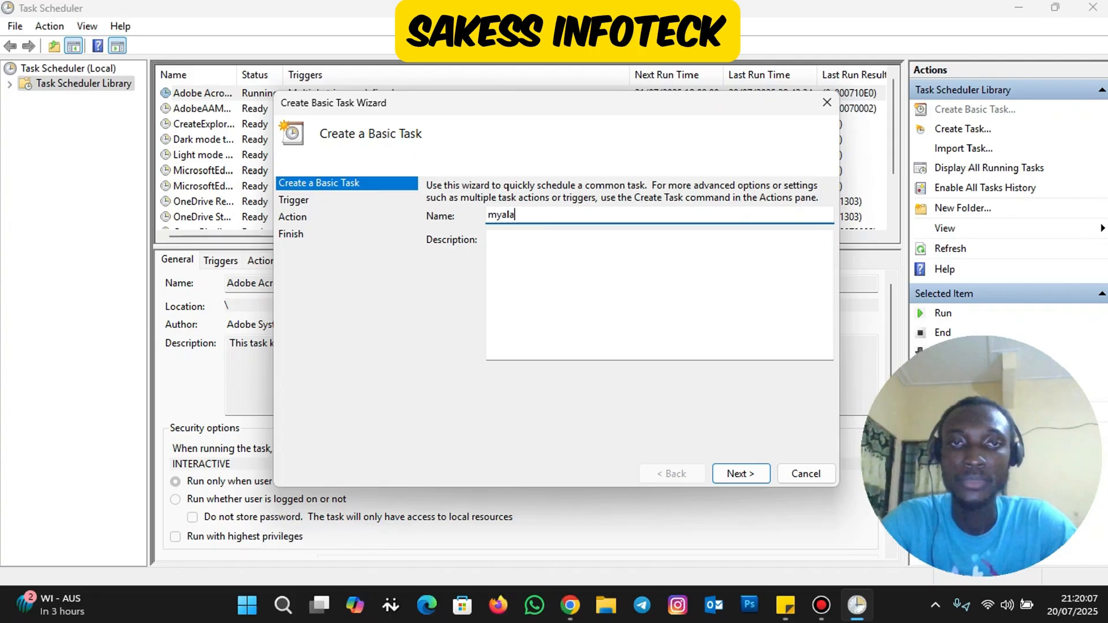
key(BackSpace)
key(BackSpace)
text(My La)
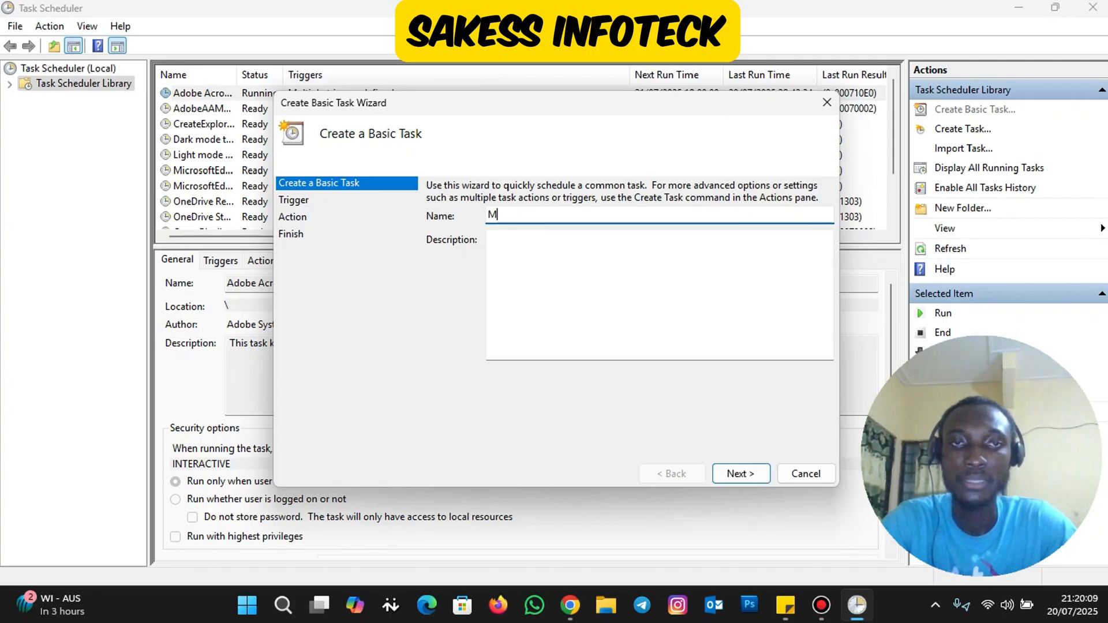
key(BackSpace)
key(BackSpace)
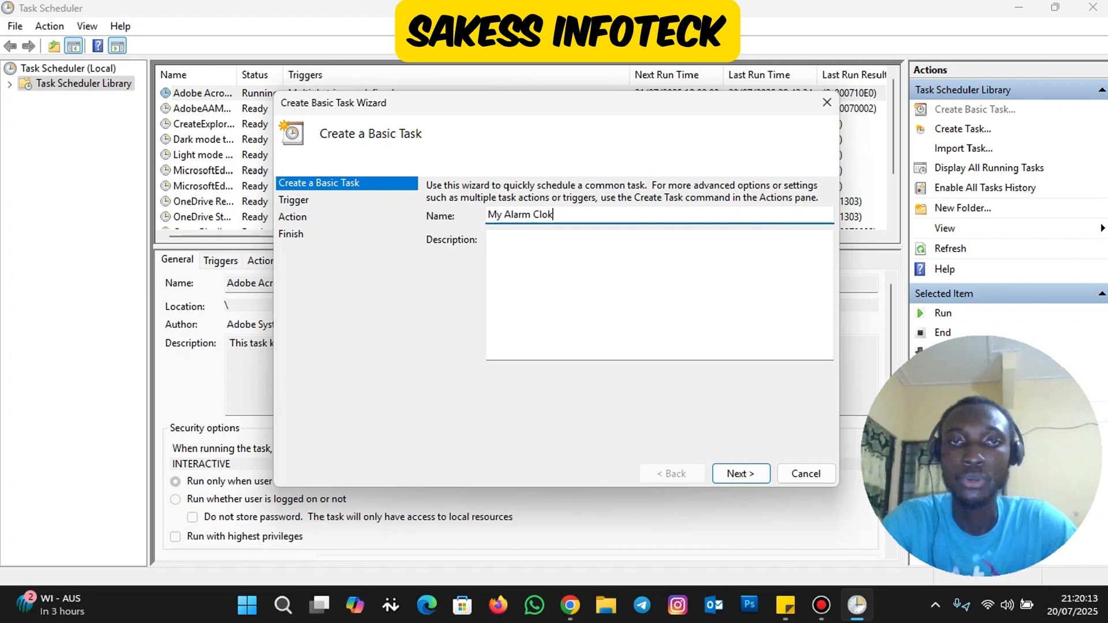
text(Alarm Cloc)
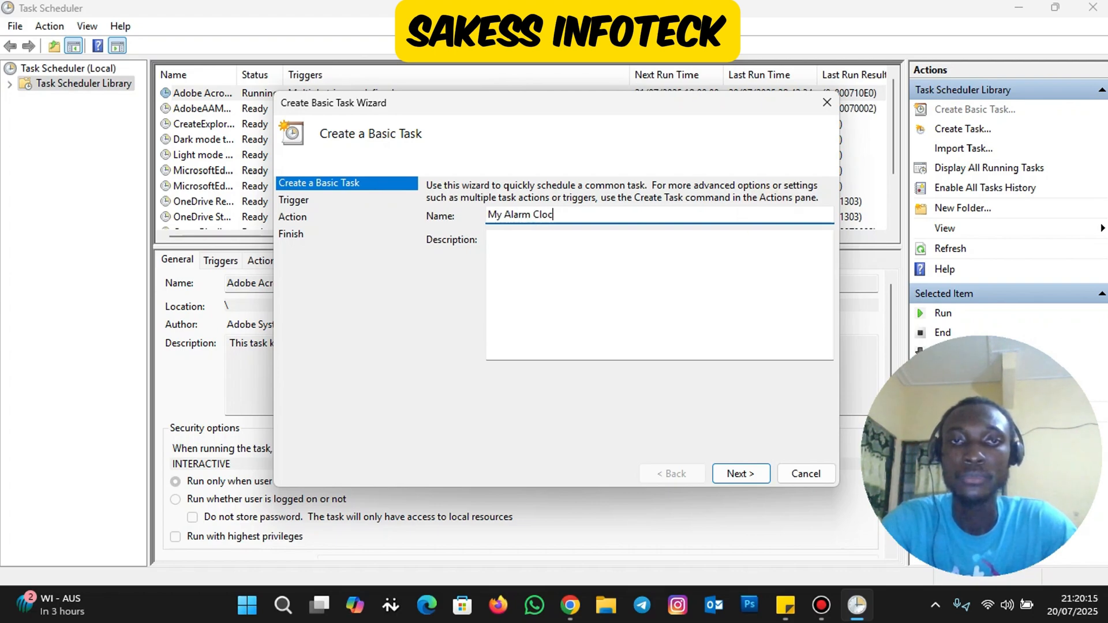
text(k)
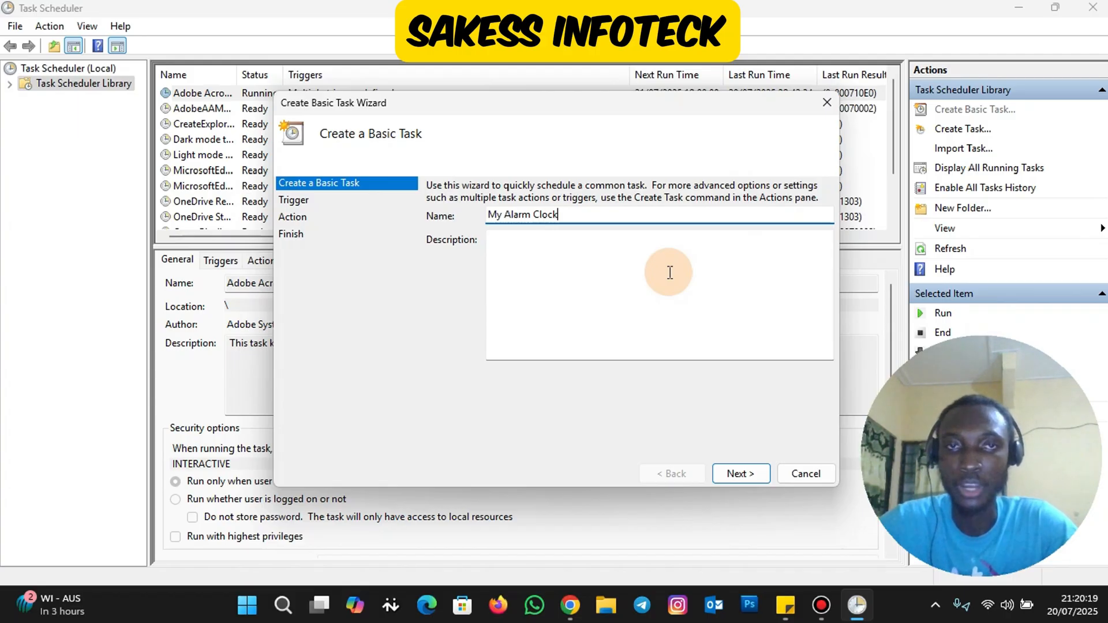
click(749, 473)
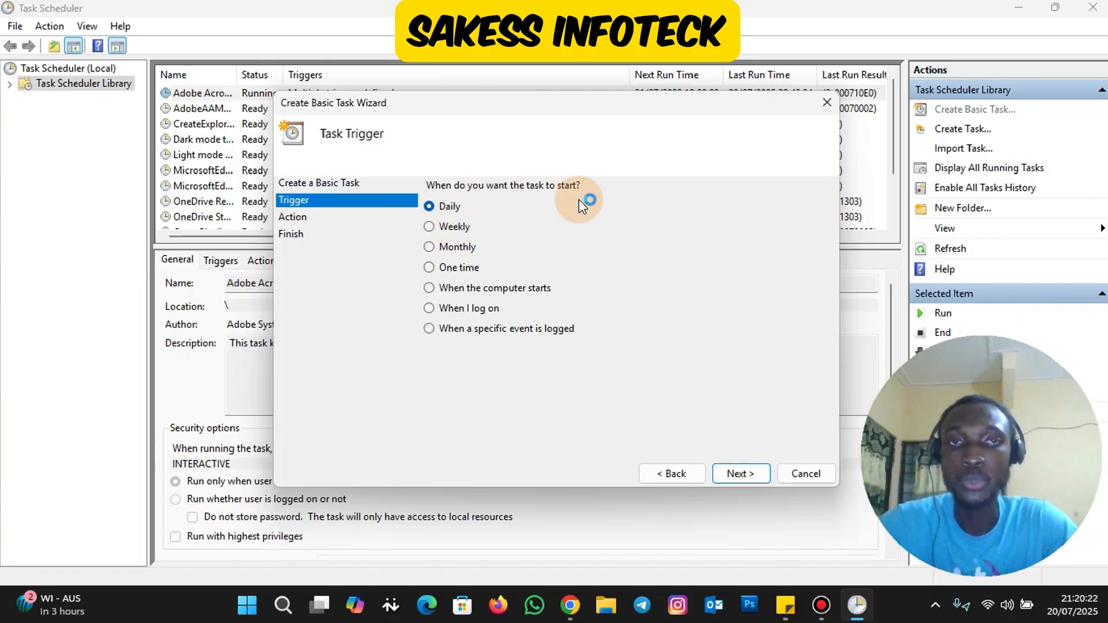
Step: Give the task a daily trigger starting at 21:22:00 on 20/07/2025, recurring every 1 day, and proceed to its action settings
click(741, 473)
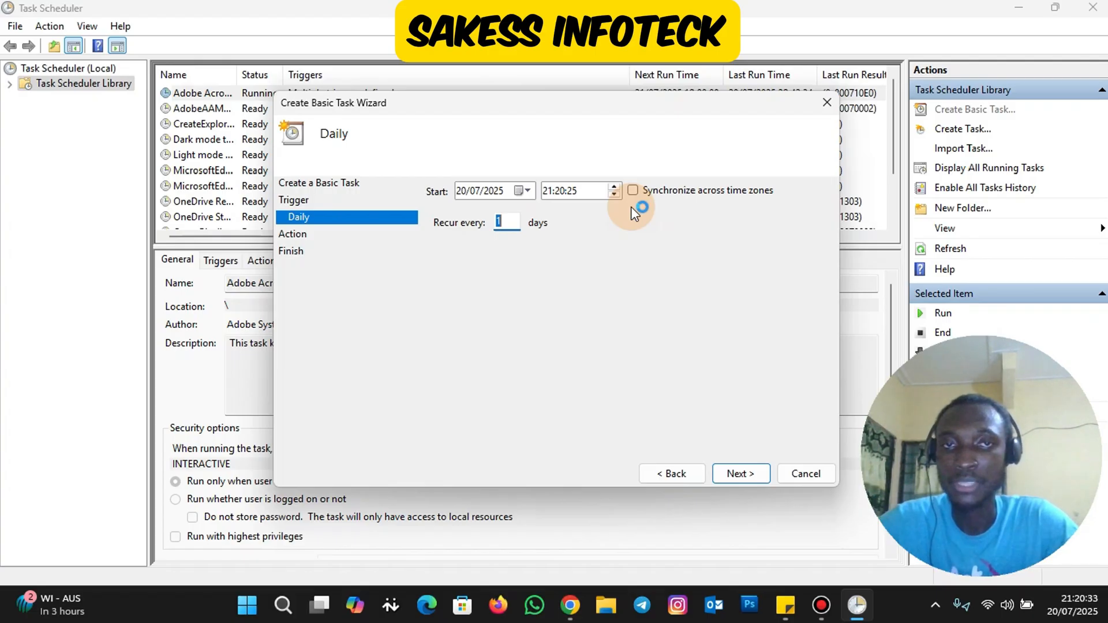
click(562, 191)
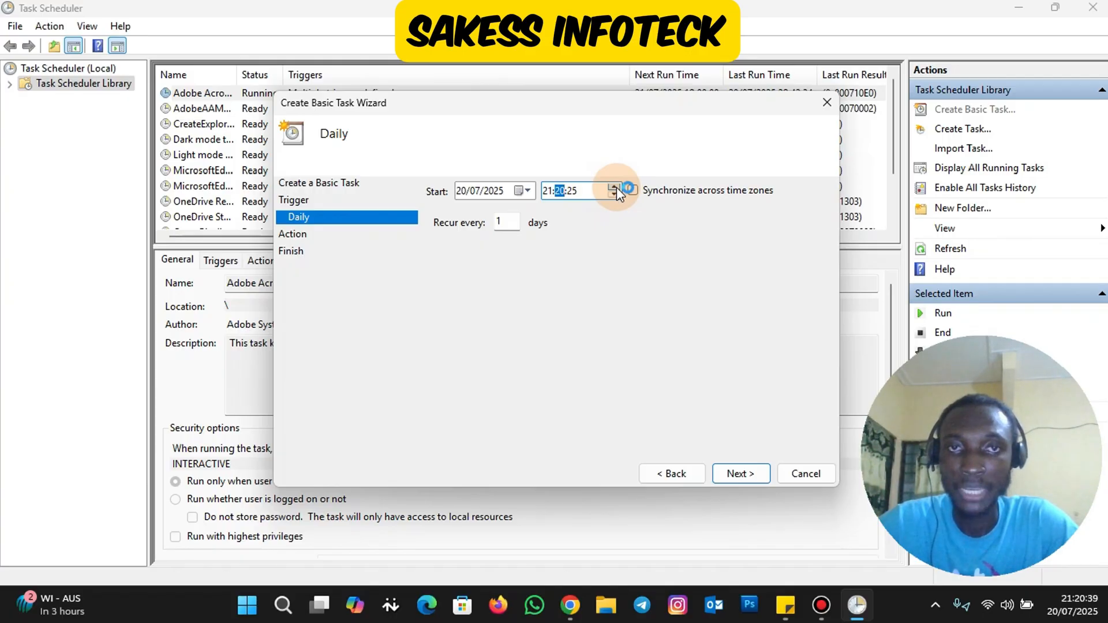
click(614, 187)
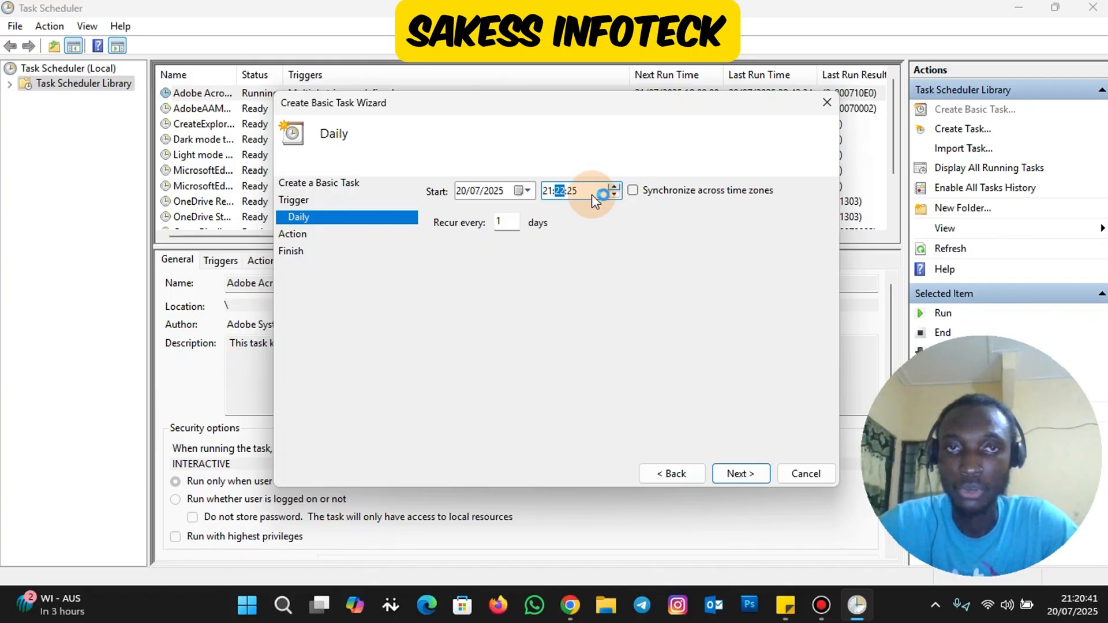
click(572, 191)
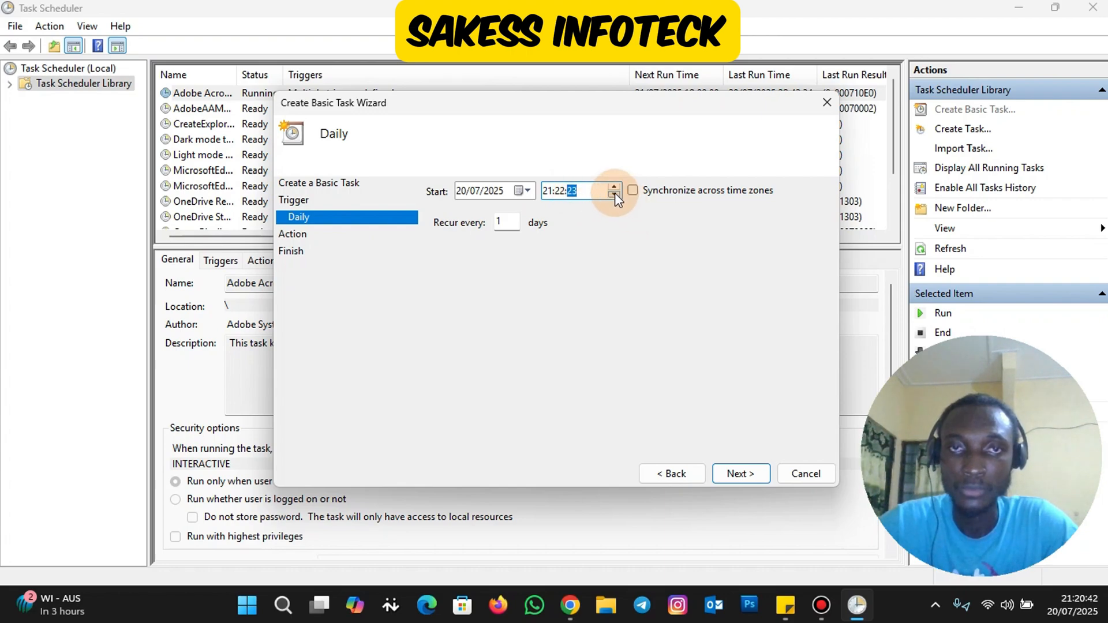
click(614, 195)
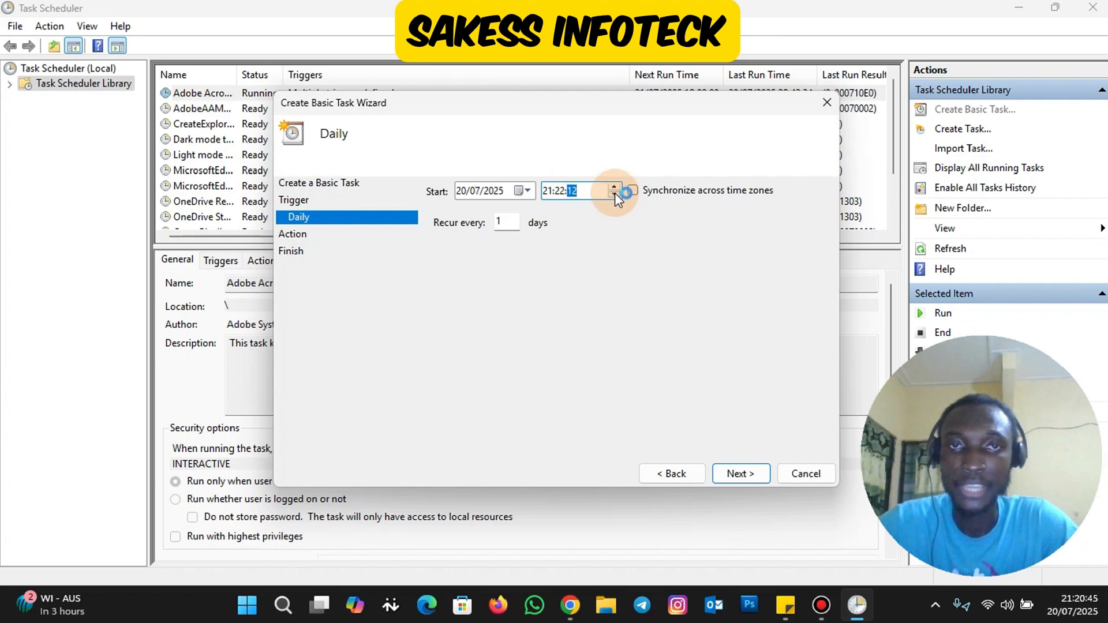
click(614, 195)
click(614, 194)
click(614, 194)
click(614, 194)
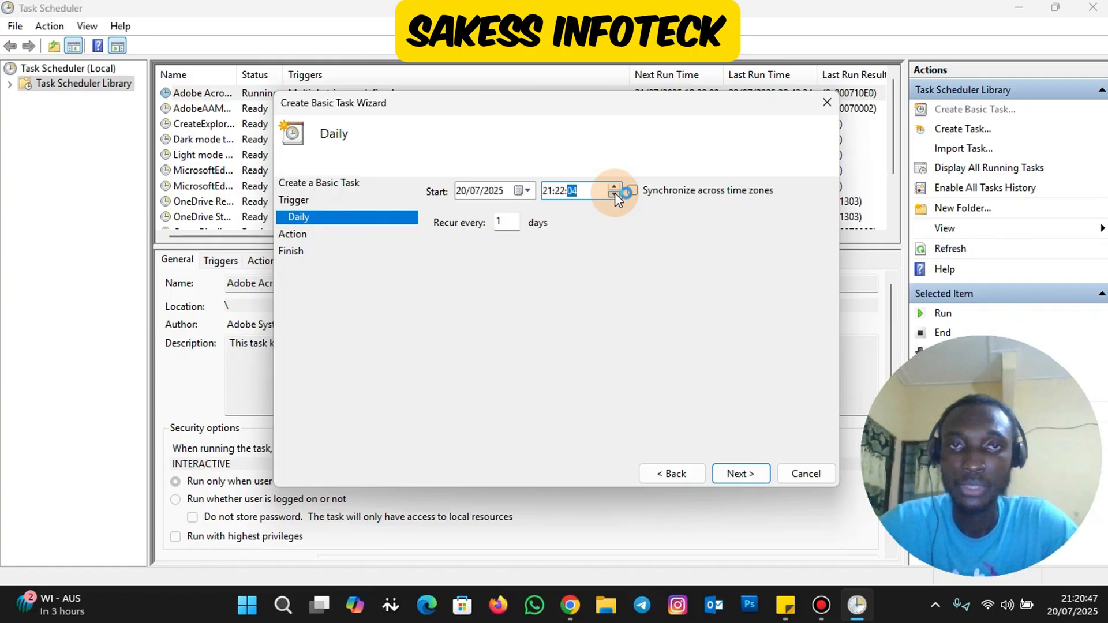
click(615, 194)
click(615, 194)
click(615, 194)
click(614, 194)
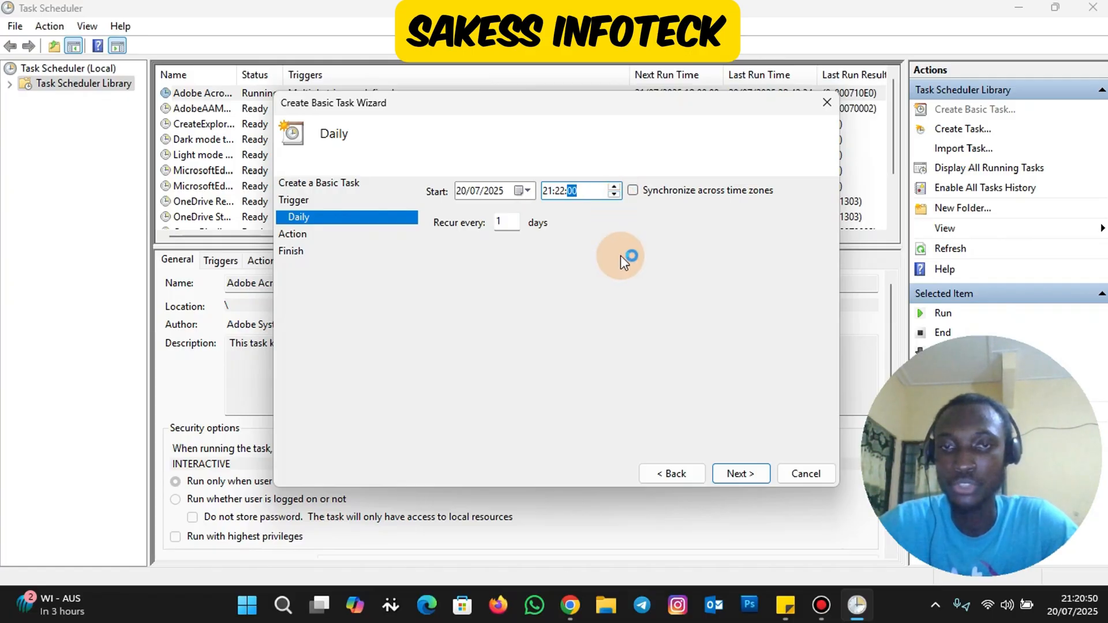
click(750, 477)
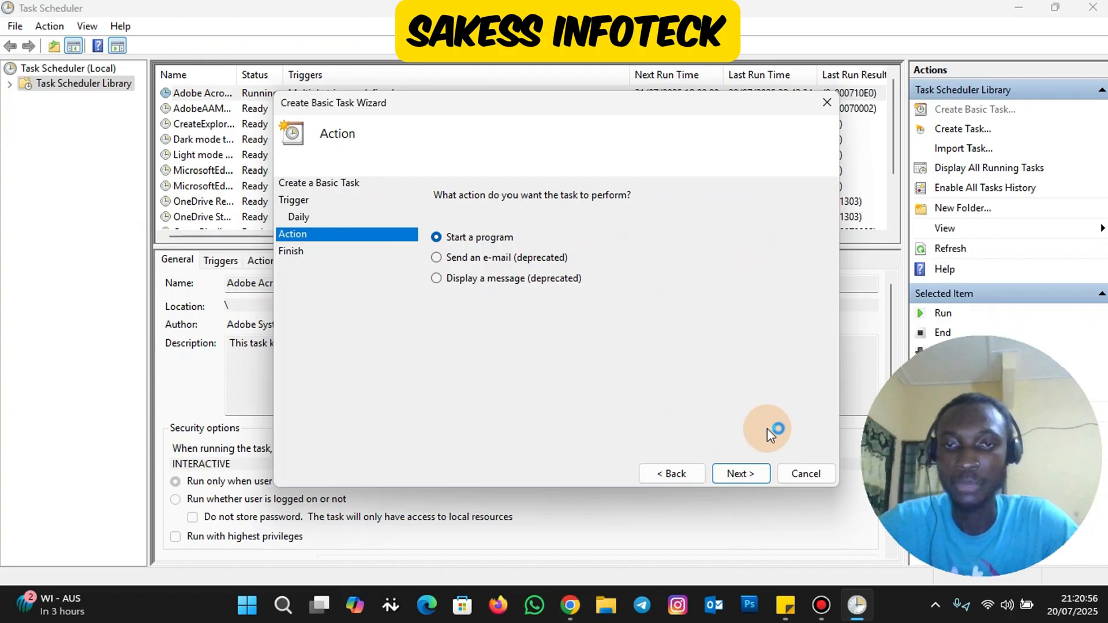
Step: Choose starting a program as the action, select the desktop's myalarmclock batch file as the script, and finish creating the task
click(760, 473)
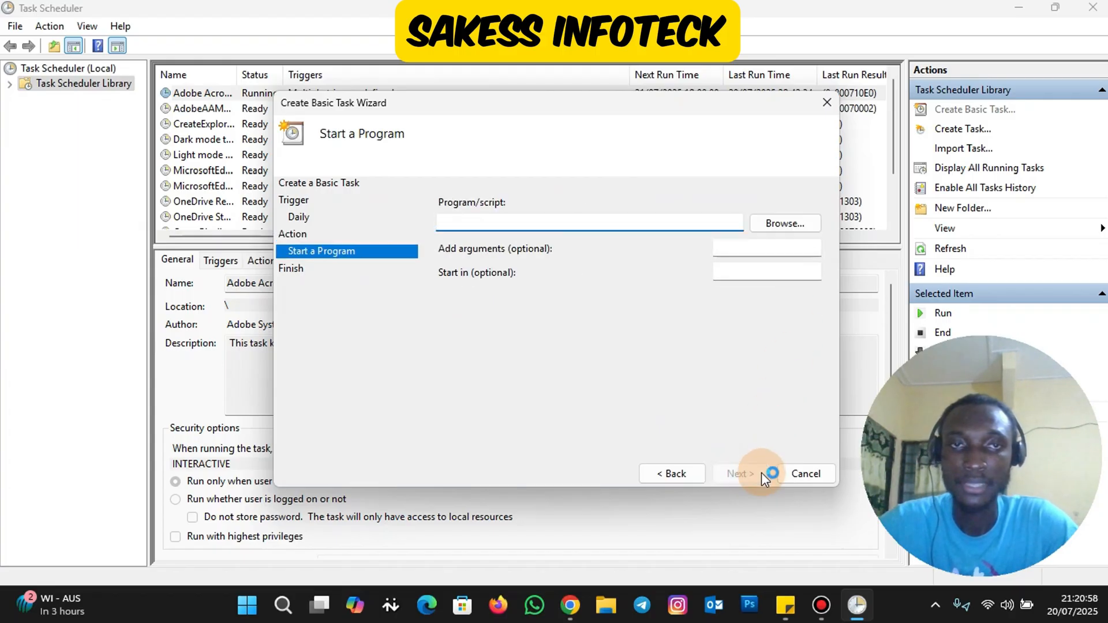
click(791, 223)
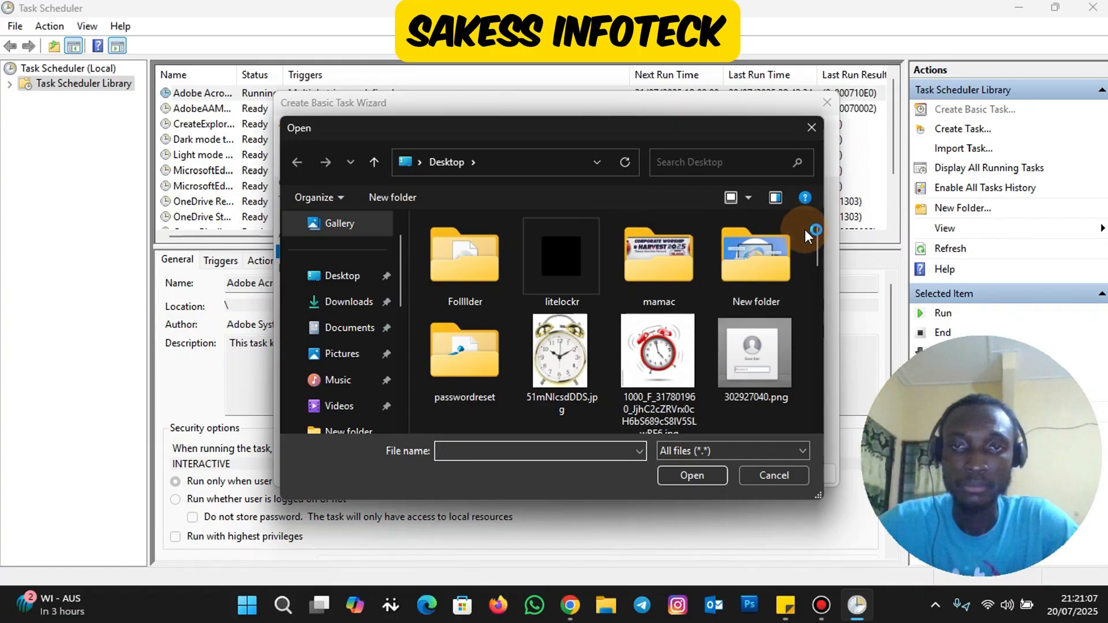
drag(816, 237, 811, 334)
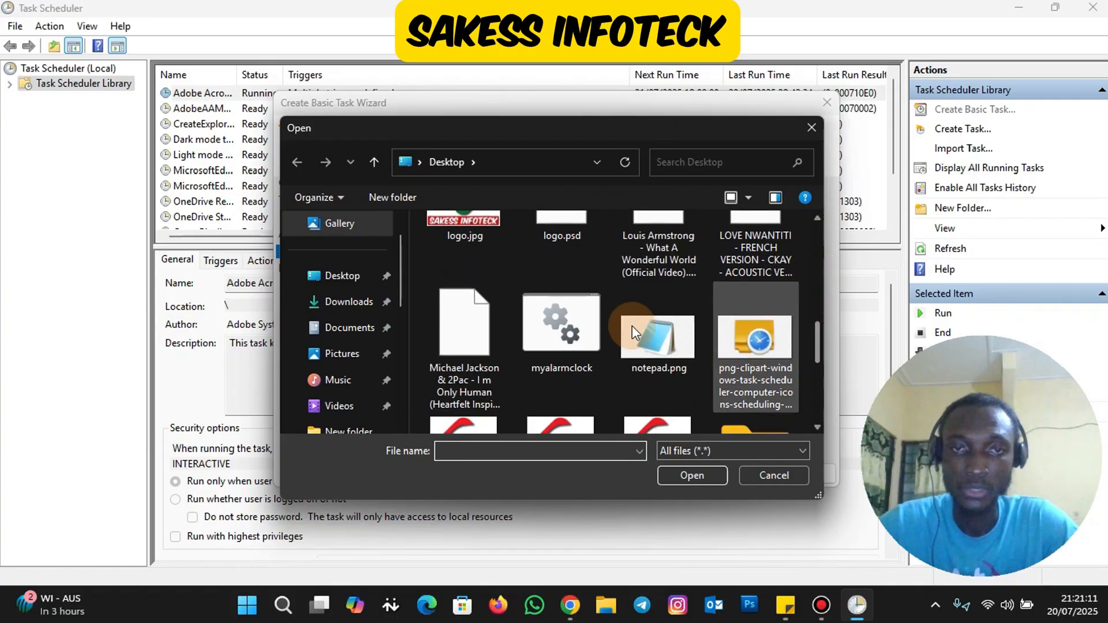
click(562, 320)
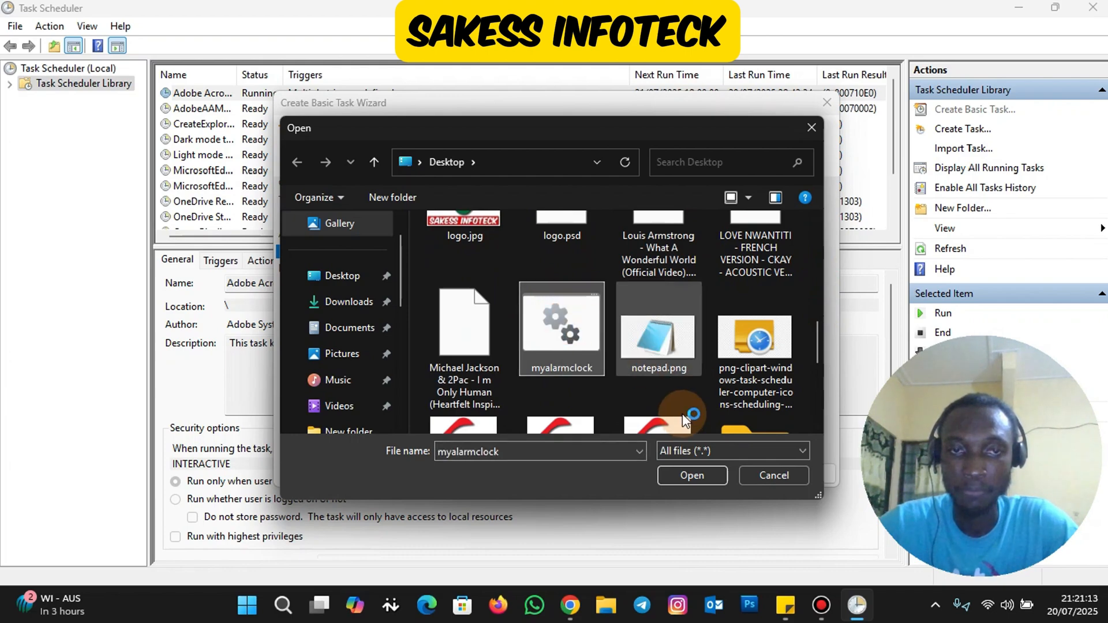
click(705, 478)
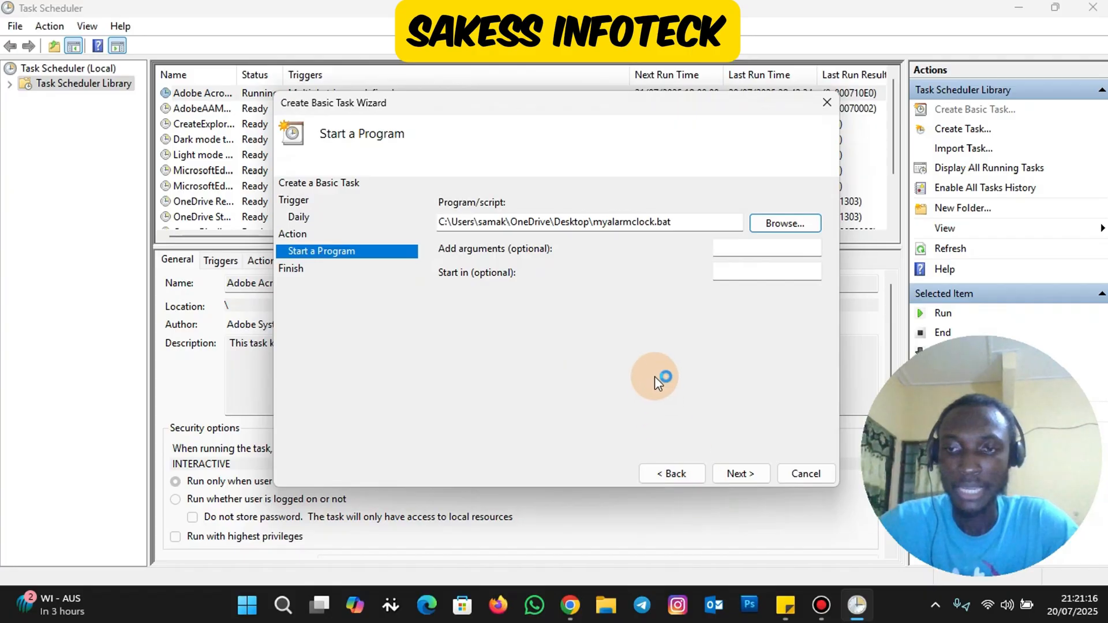
click(740, 474)
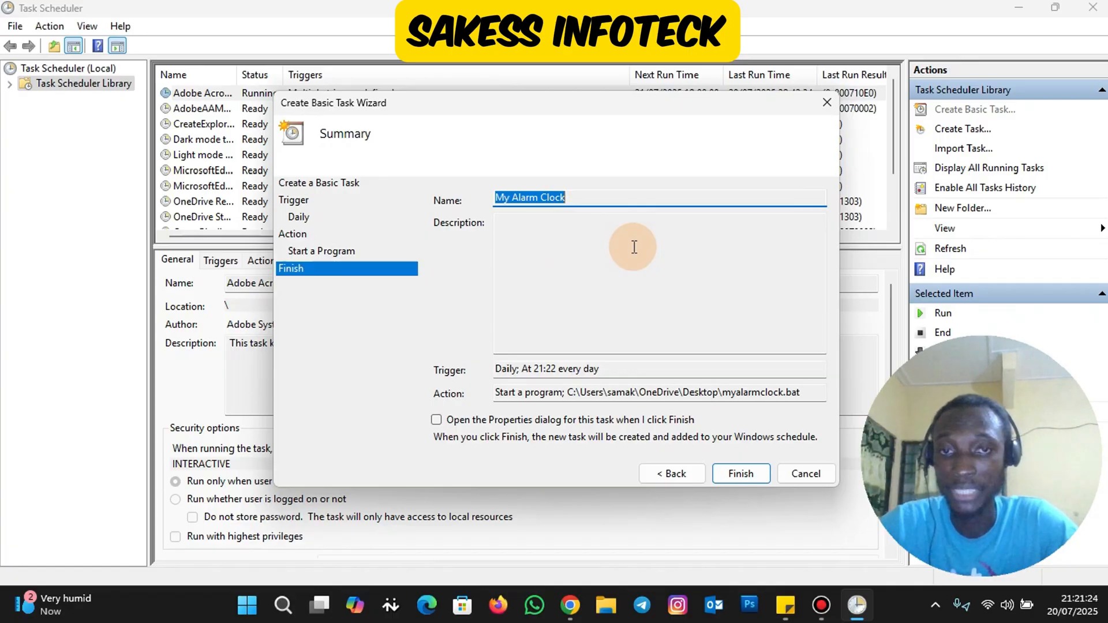
click(747, 476)
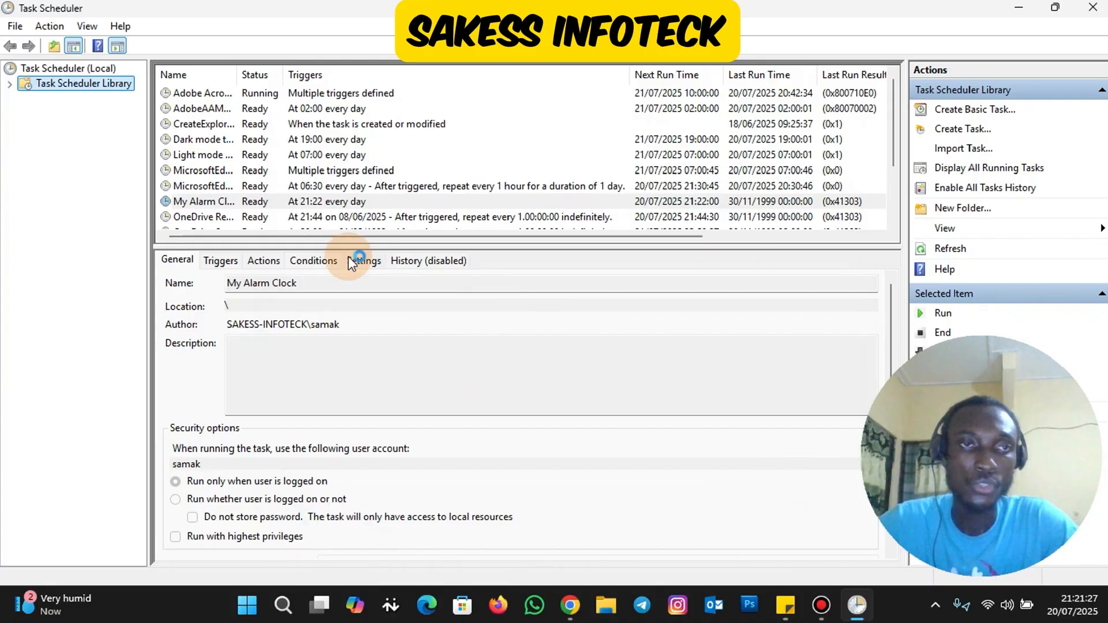
Step: Set the My Alarm Clock task to run with highest privileges, save its properties, and close Task Scheduler
drag(239, 71, 397, 102)
click(271, 201)
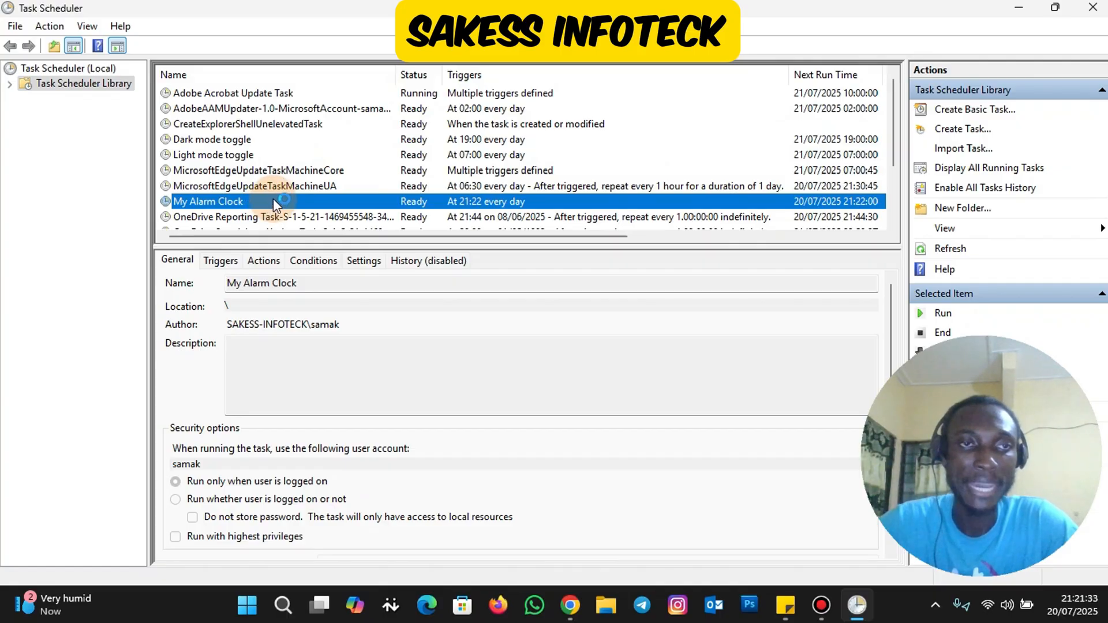
right_click(273, 198)
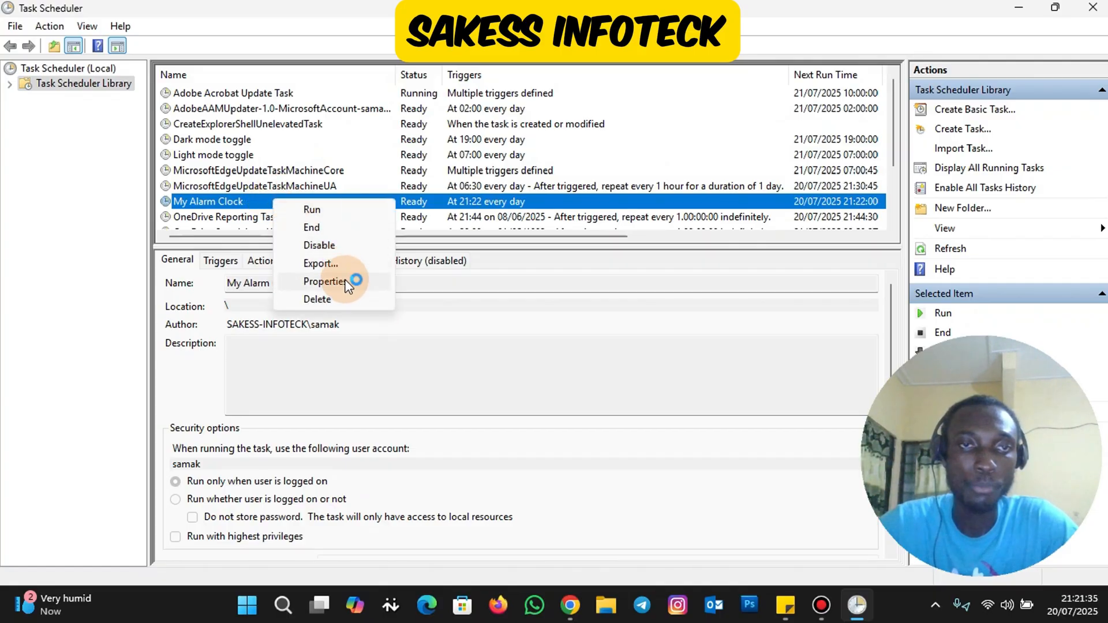
click(325, 282)
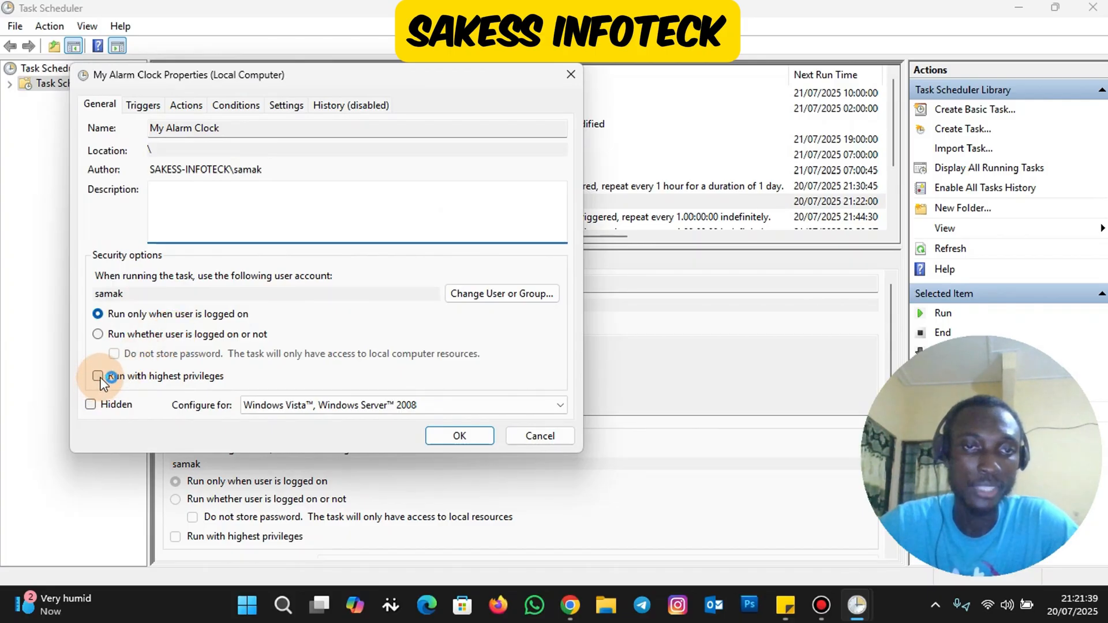
click(99, 377)
click(465, 441)
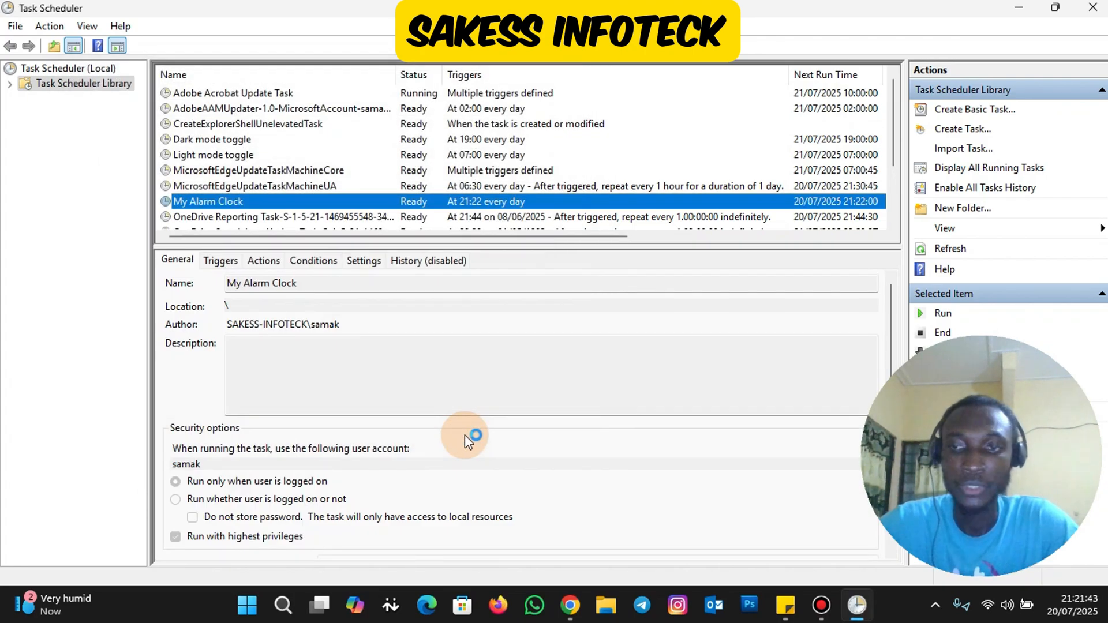
click(1094, 11)
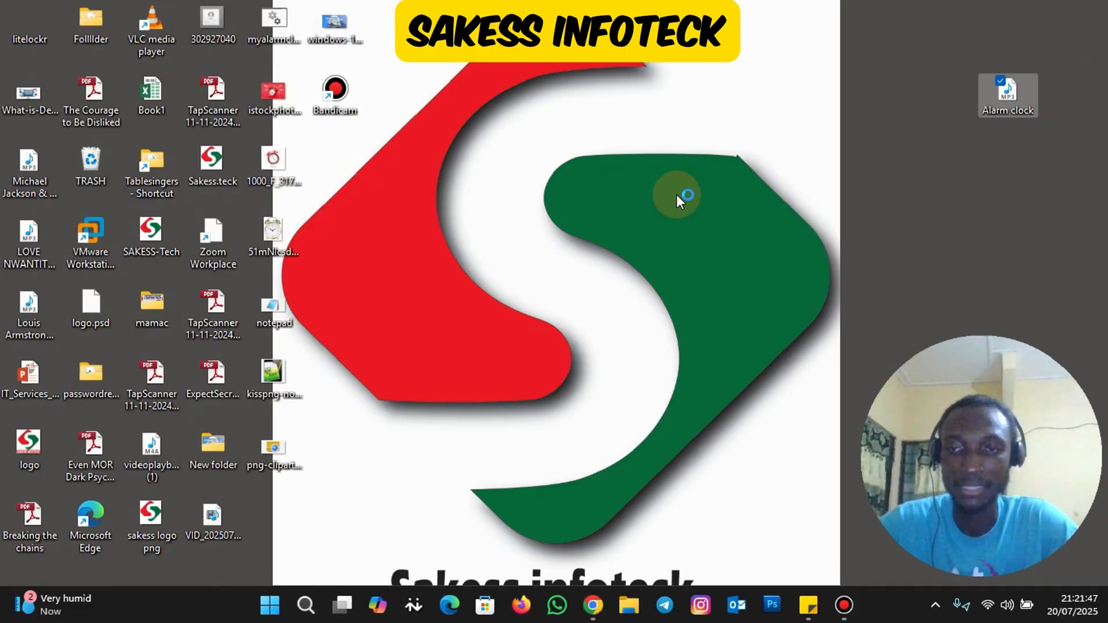